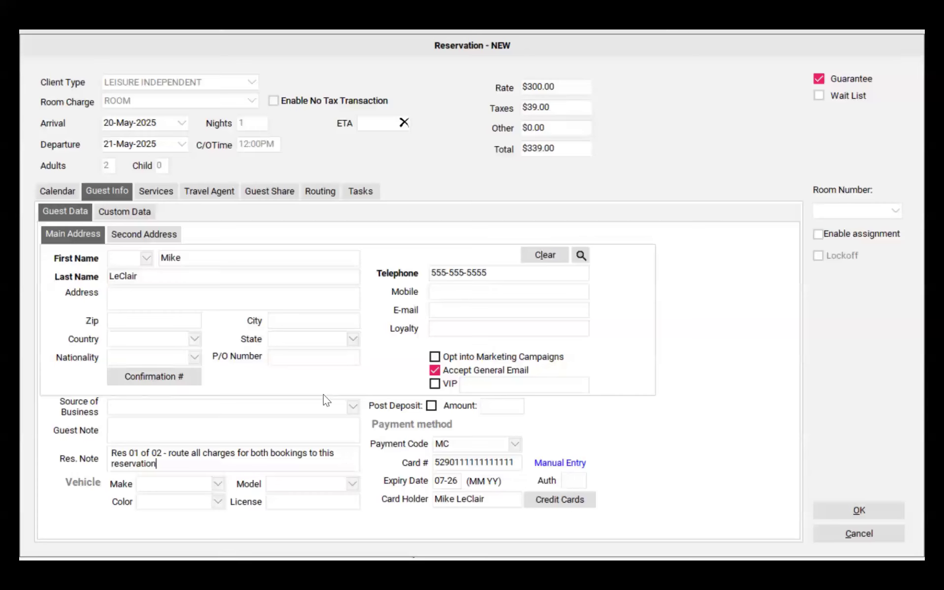
Save the first guest's reservation
{"action": "left_click", "coordinate": [839, 513]}
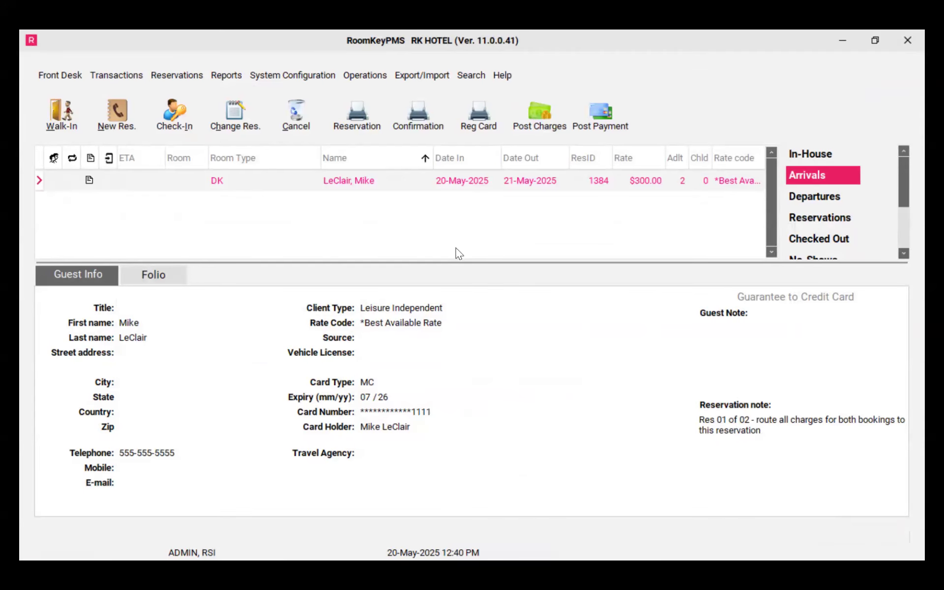
Create an add-on reservation from the first booking, booking a D2D room at the *Best Available Rate
{"action": "right_click", "coordinate": [403, 188]}
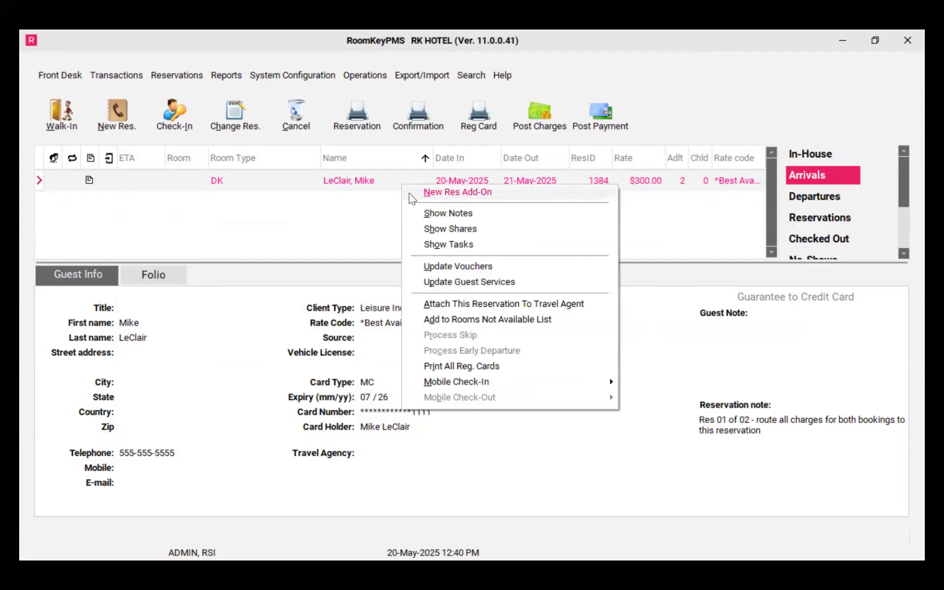
{"action": "left_click", "coordinate": [412, 193]}
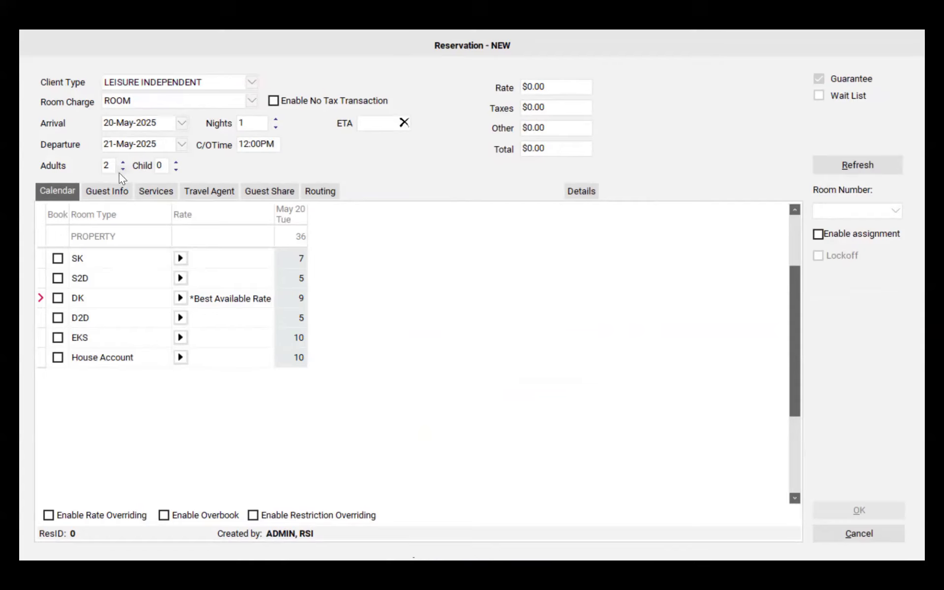
{"action": "left_click", "coordinate": [184, 321]}
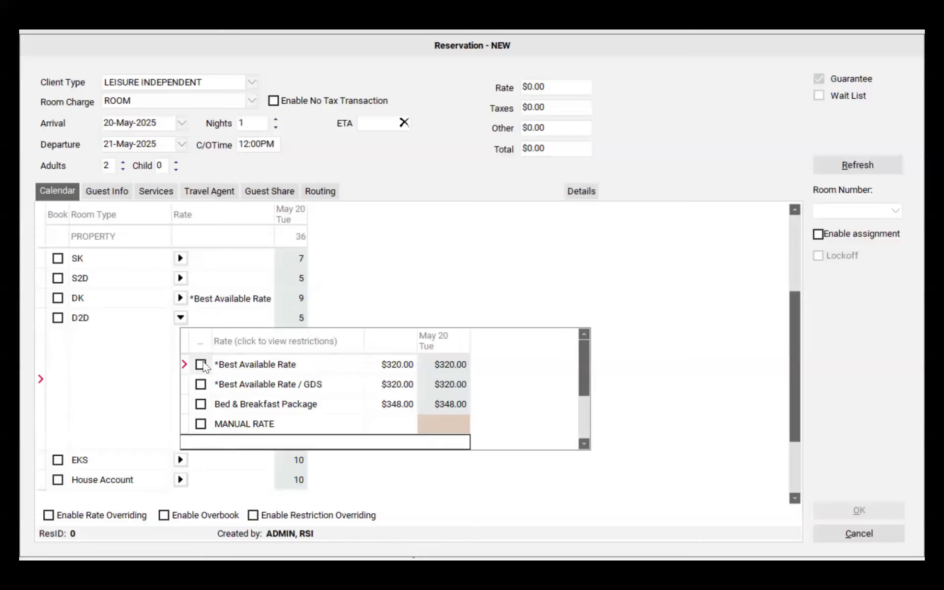
{"action": "left_click", "coordinate": [201, 364]}
{"action": "left_click", "coordinate": [58, 319]}
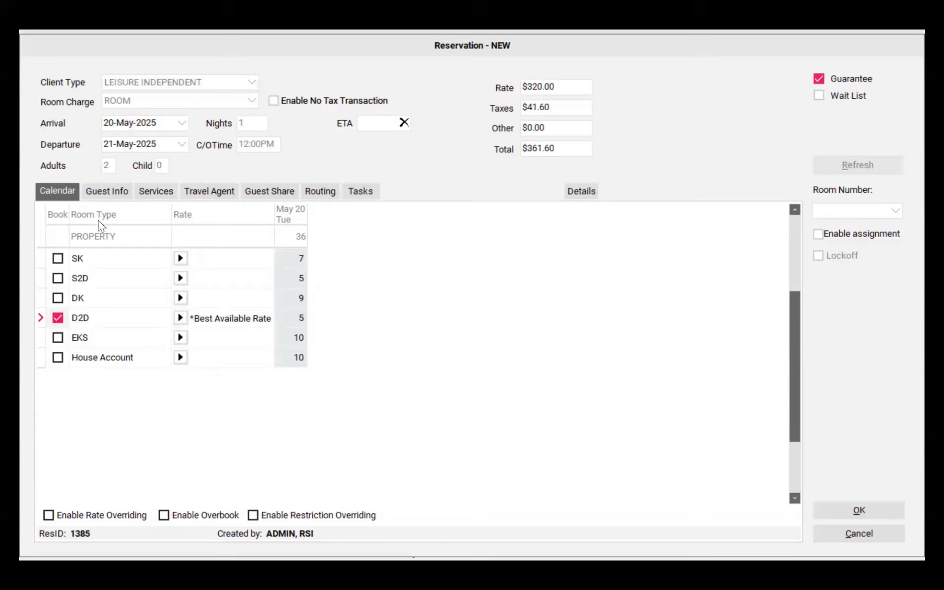
Replace the guest's first name with the second guest's name and paste the reservation note routing all charges to ResID #1384
{"action": "left_click", "coordinate": [100, 191]}
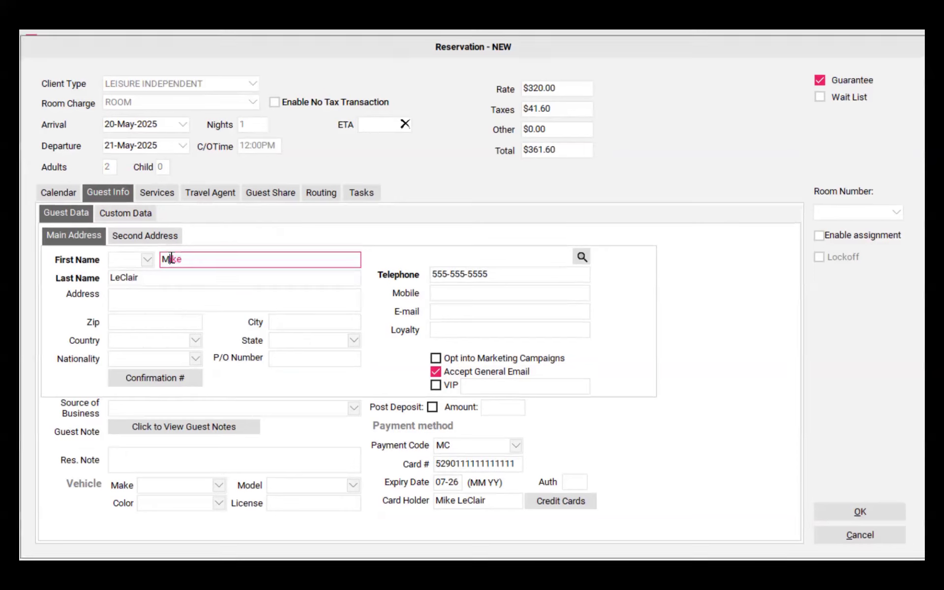
{"action": "type", "text": "Tasha"}
{"action": "left_click", "coordinate": [158, 458]}
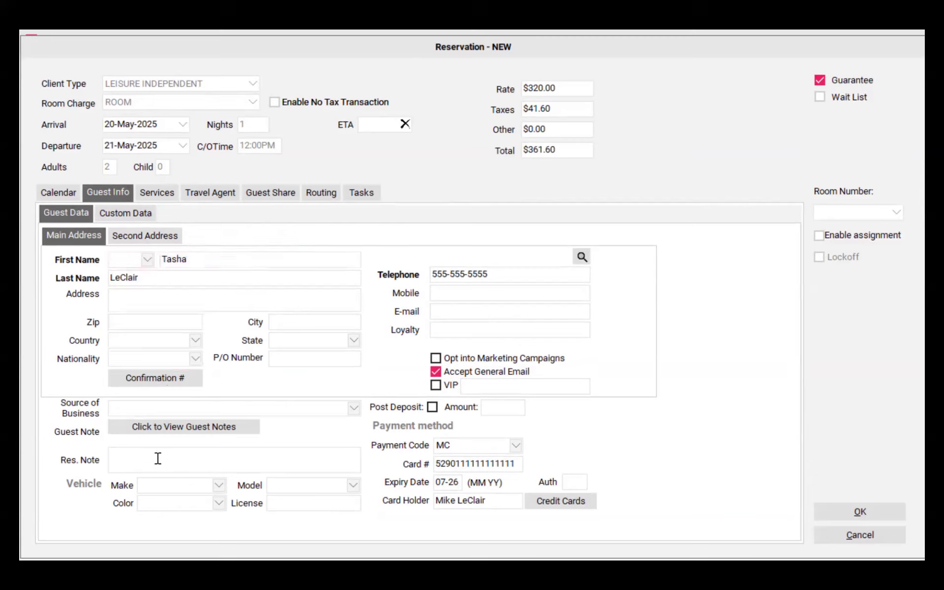
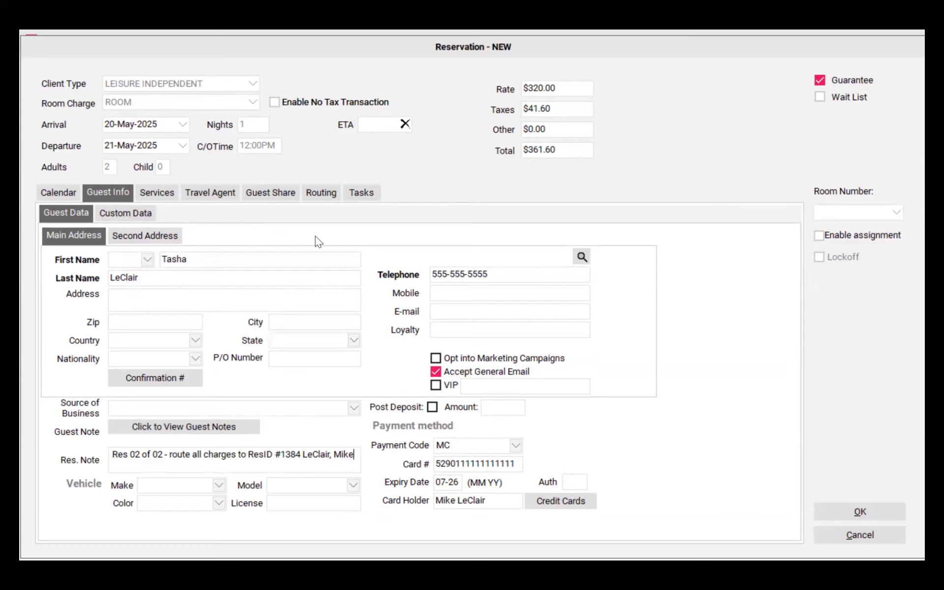
Add a routing rule sending <All> transaction groups to reservation 1384, filtering by Reservations
{"action": "left_click", "coordinate": [323, 190]}
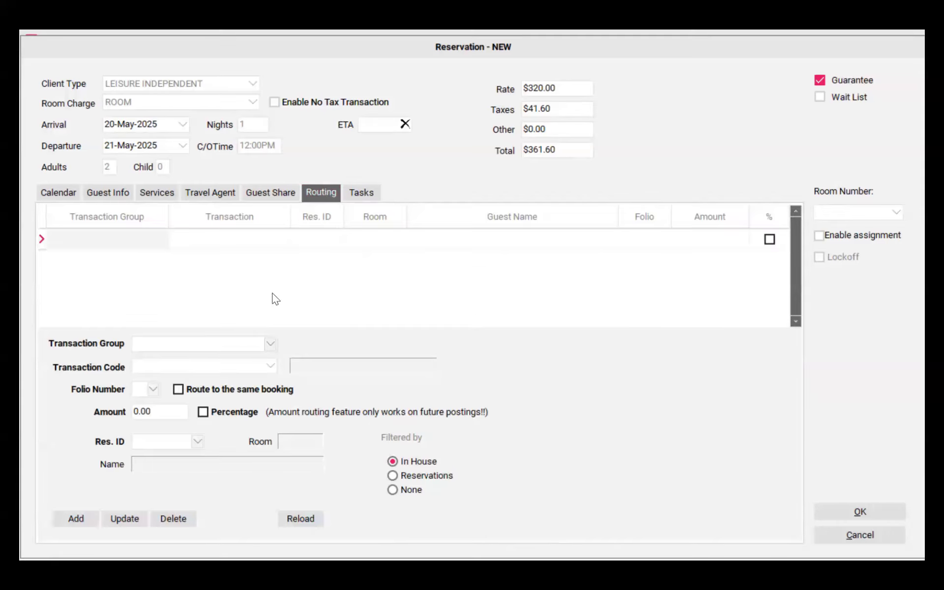
{"action": "left_click", "coordinate": [271, 345]}
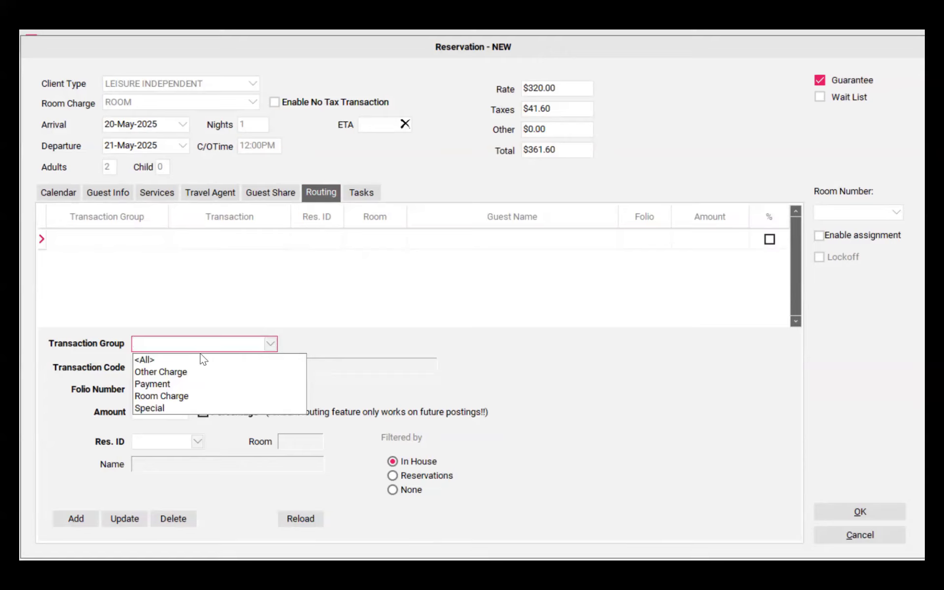
{"action": "left_click", "coordinate": [167, 362]}
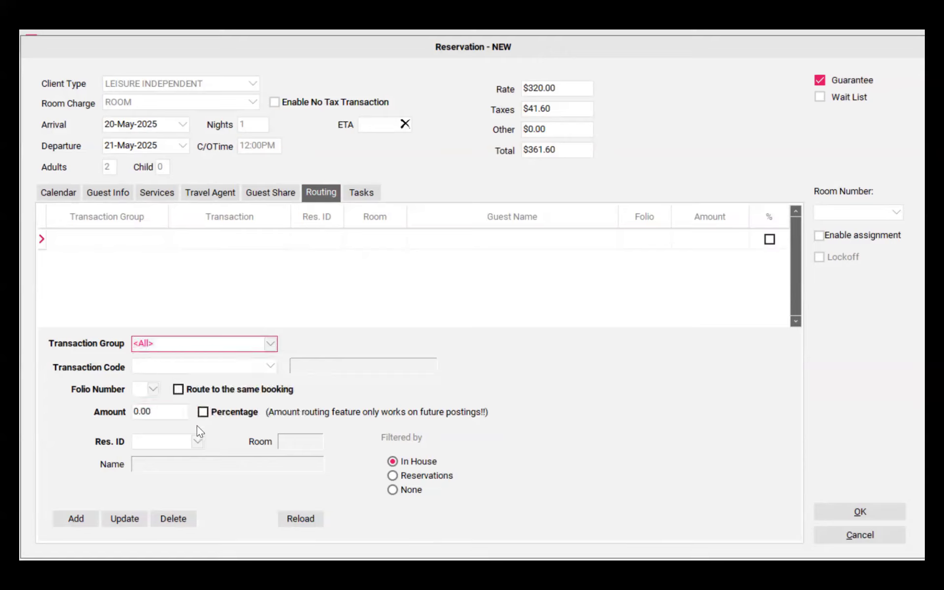
{"action": "left_click", "coordinate": [392, 476]}
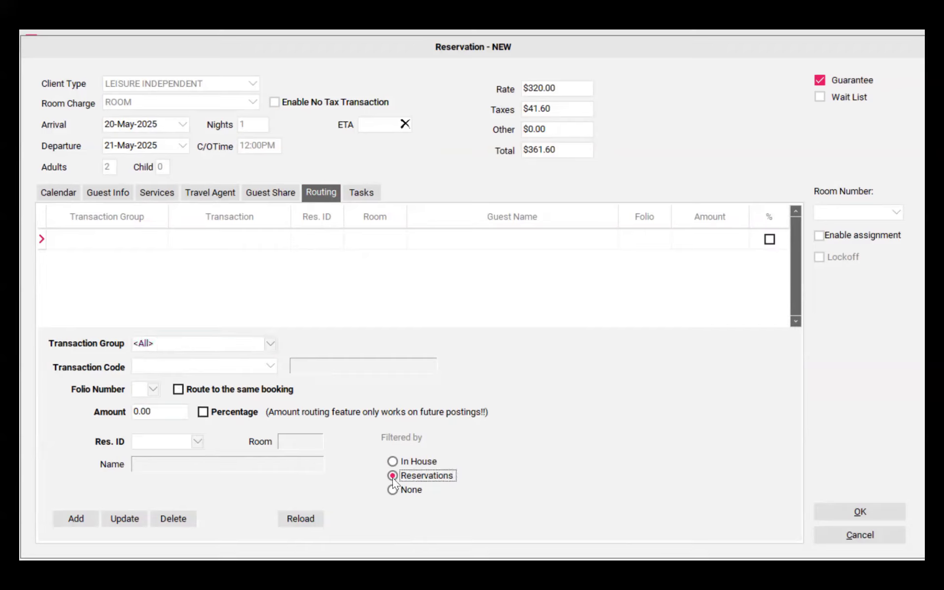
{"action": "left_click", "coordinate": [198, 442]}
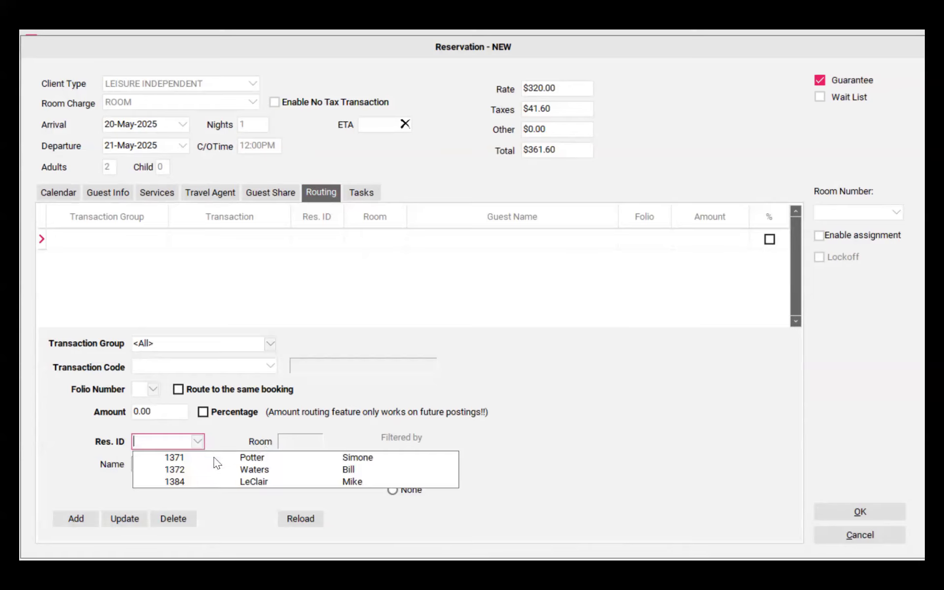
{"action": "left_click", "coordinate": [221, 482]}
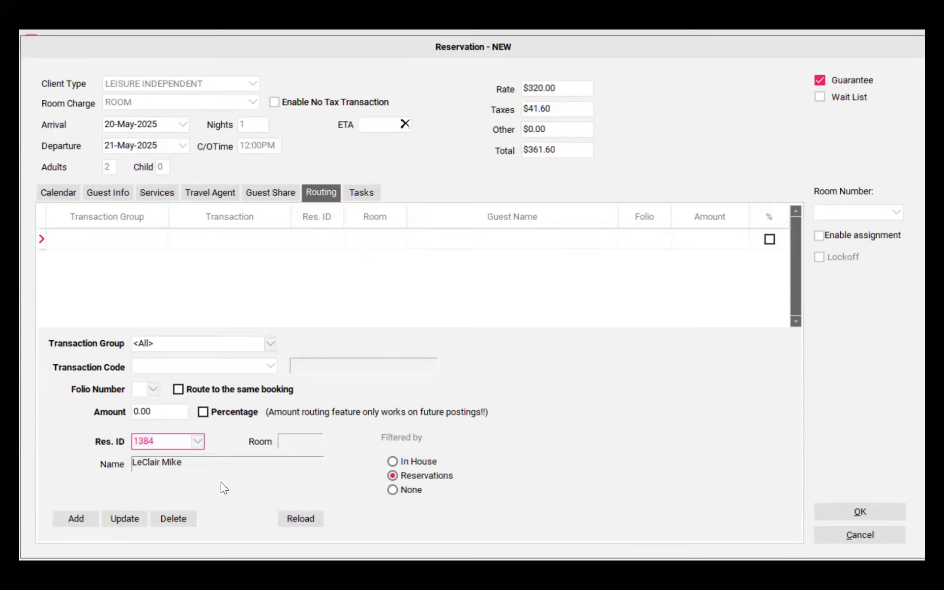
{"action": "left_click", "coordinate": [77, 519]}
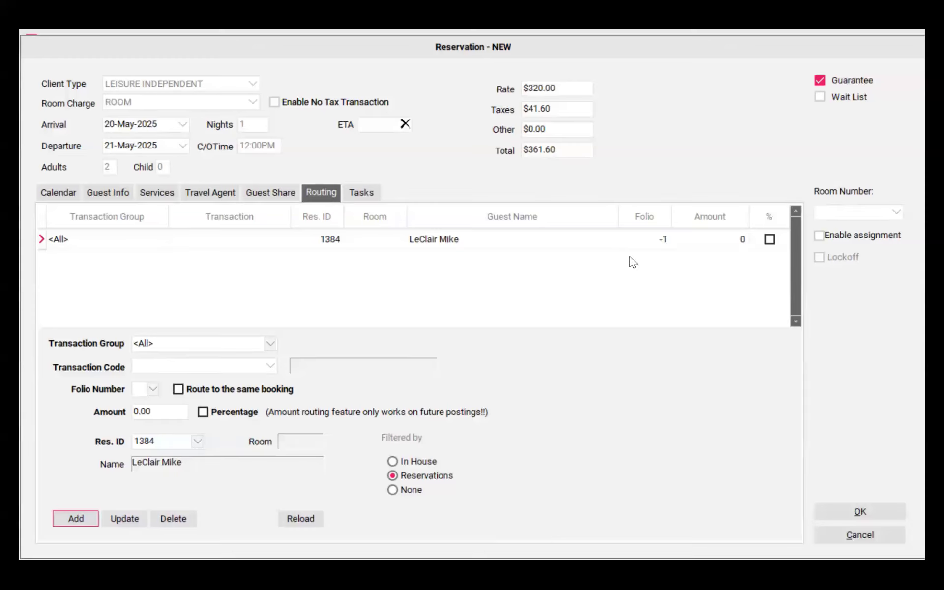
Save the add-on reservation, creating a new guest profile
{"action": "left_click", "coordinate": [860, 514]}
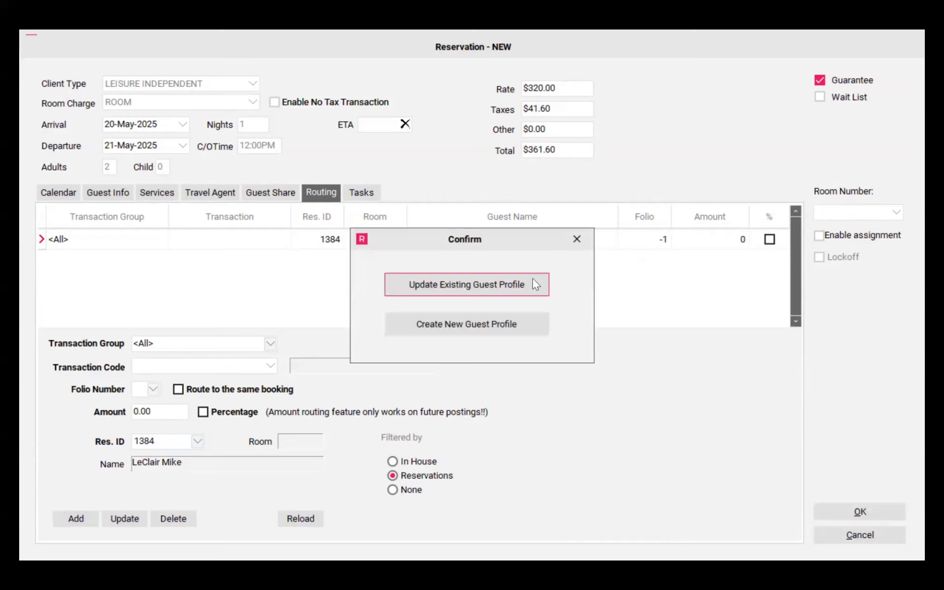
{"action": "left_click", "coordinate": [528, 324]}
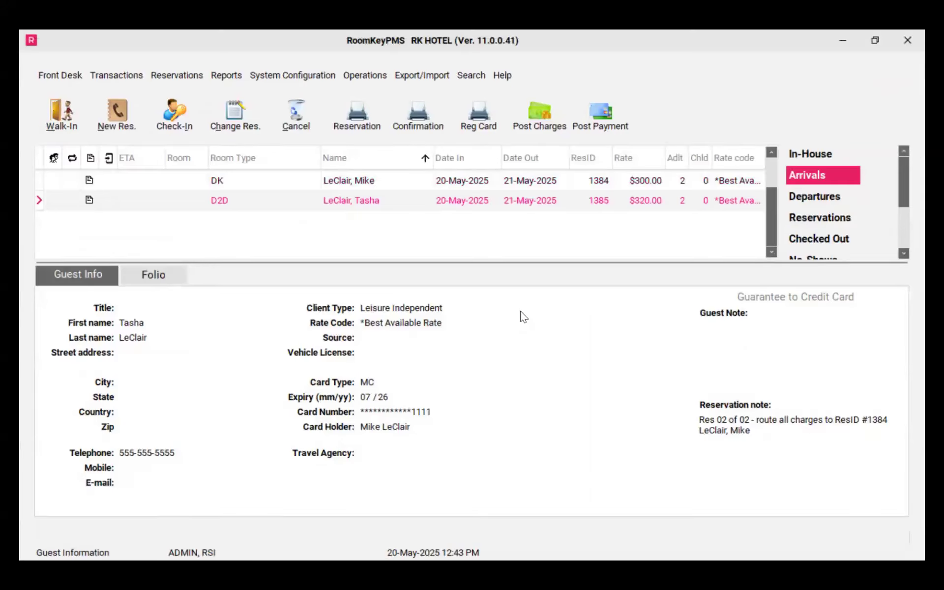
Compare the reservation notes of the two linked bookings
{"action": "left_click", "coordinate": [297, 184]}
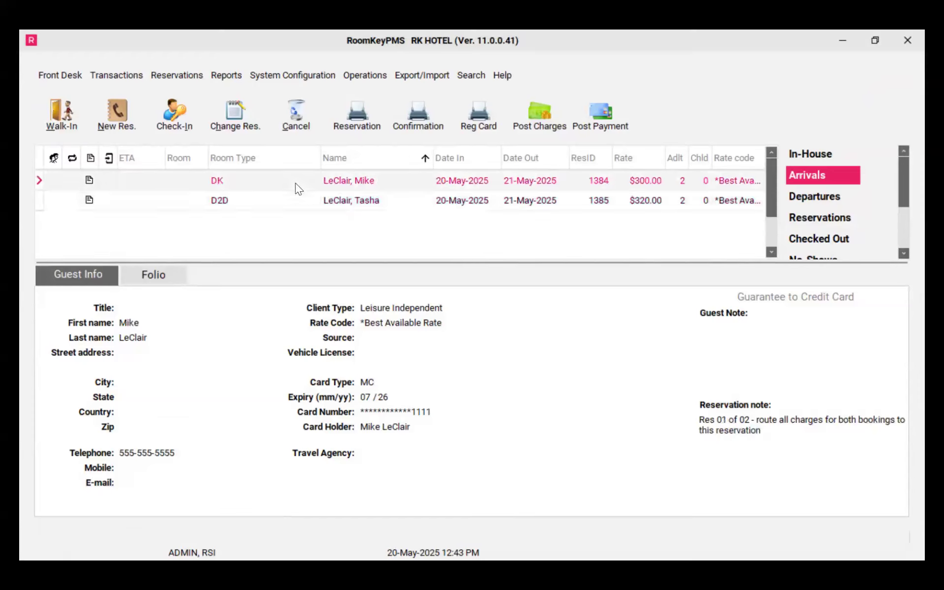
{"action": "left_click", "coordinate": [785, 442]}
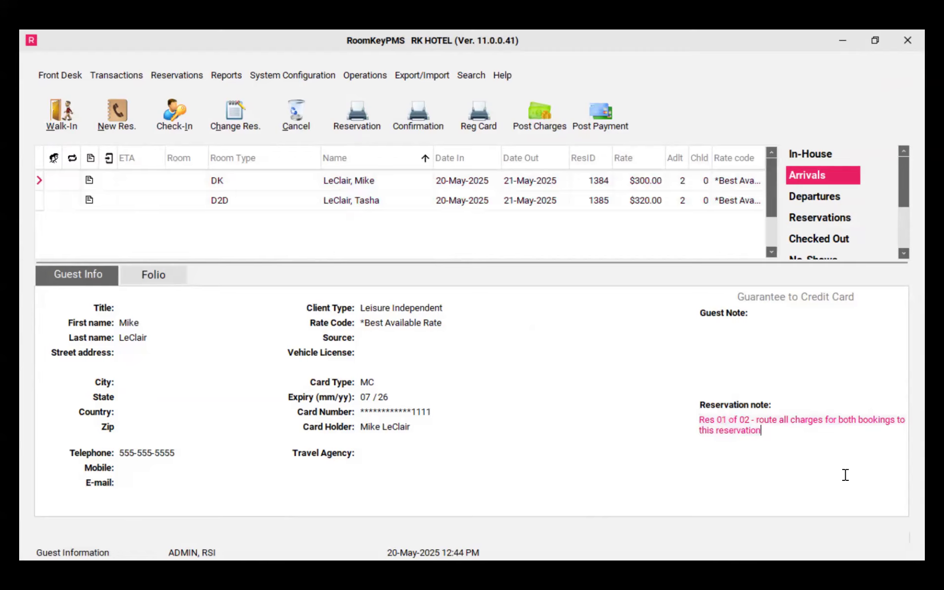
{"action": "left_click", "coordinate": [403, 201]}
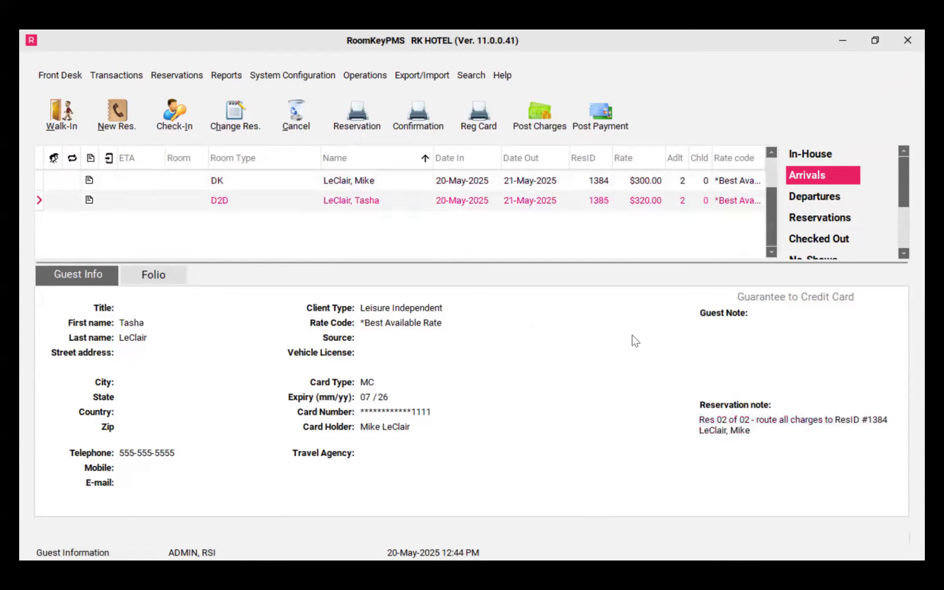
{"action": "left_click", "coordinate": [701, 421]}
{"action": "left_click_drag", "start_coordinate": [702, 421], "coordinate": [760, 438]}
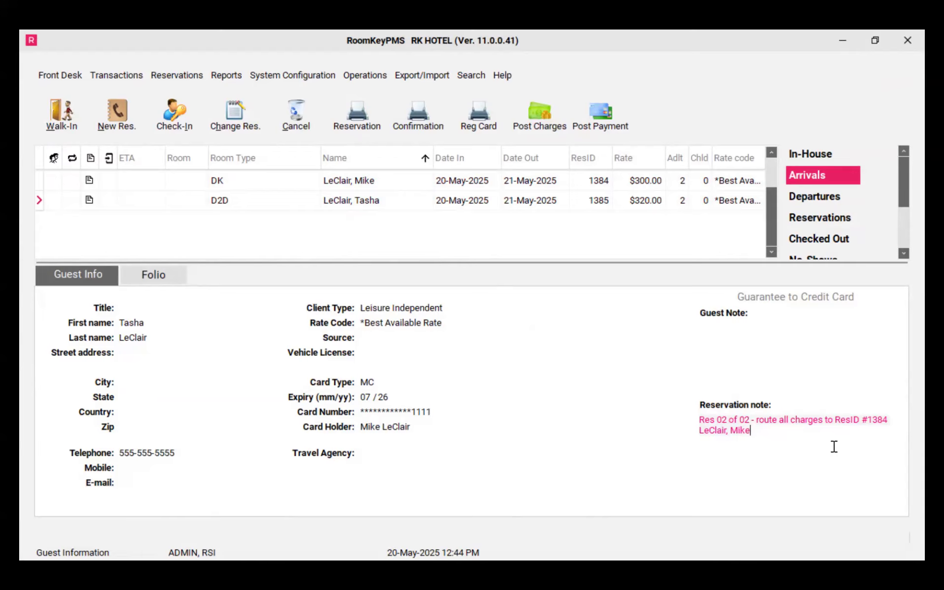
{"action": "left_click", "coordinate": [397, 52]}
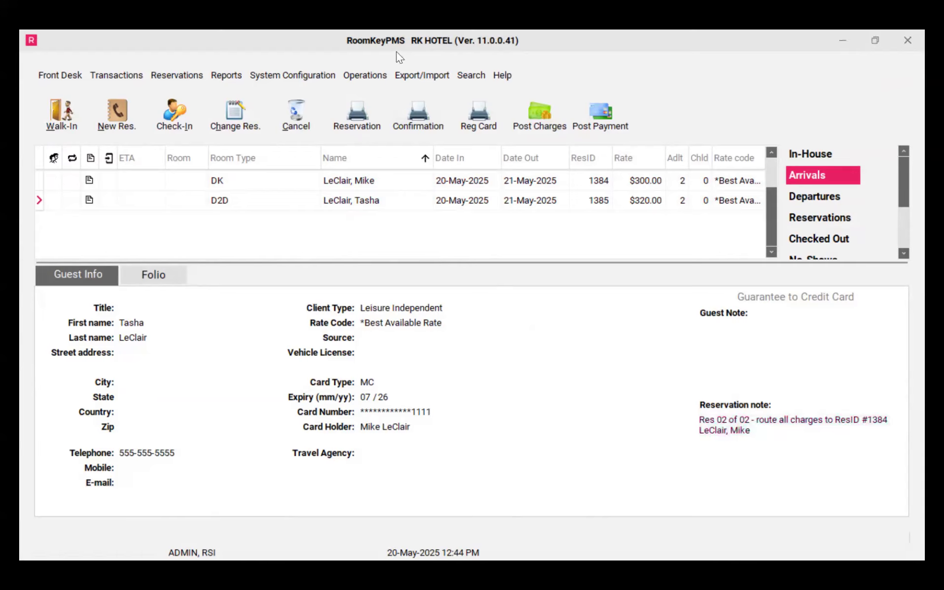
Check in the first booking with an available credit of 100, turning off reservation review
{"action": "left_click", "coordinate": [375, 183]}
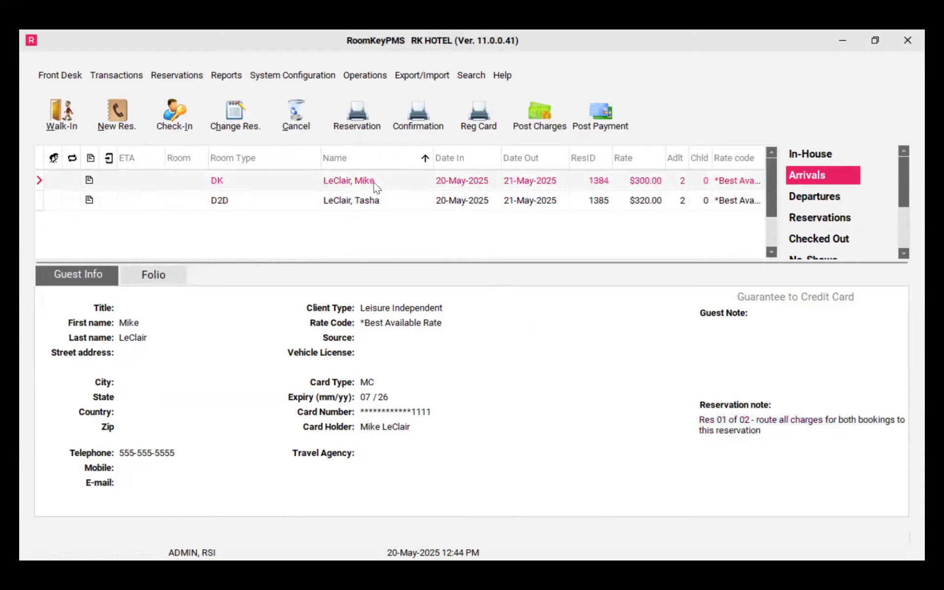
{"action": "left_click", "coordinate": [184, 116]}
{"action": "type", "text": "100"}
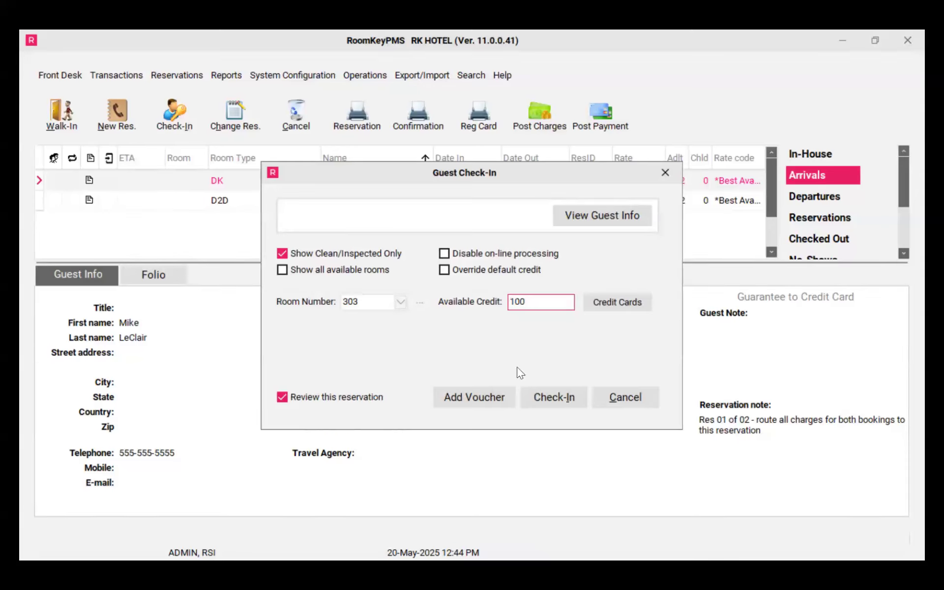
{"action": "left_click", "coordinate": [360, 394]}
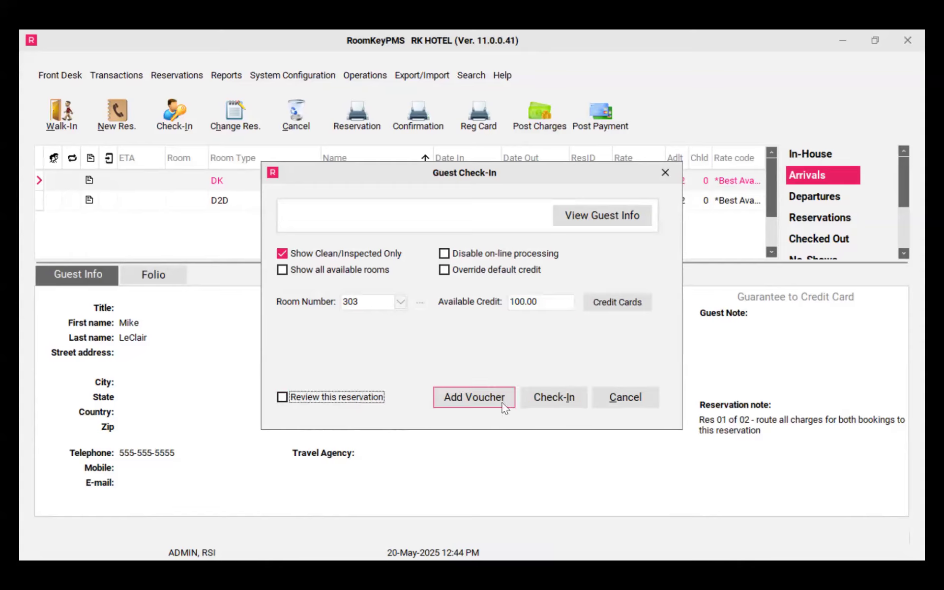
{"action": "left_click", "coordinate": [568, 404]}
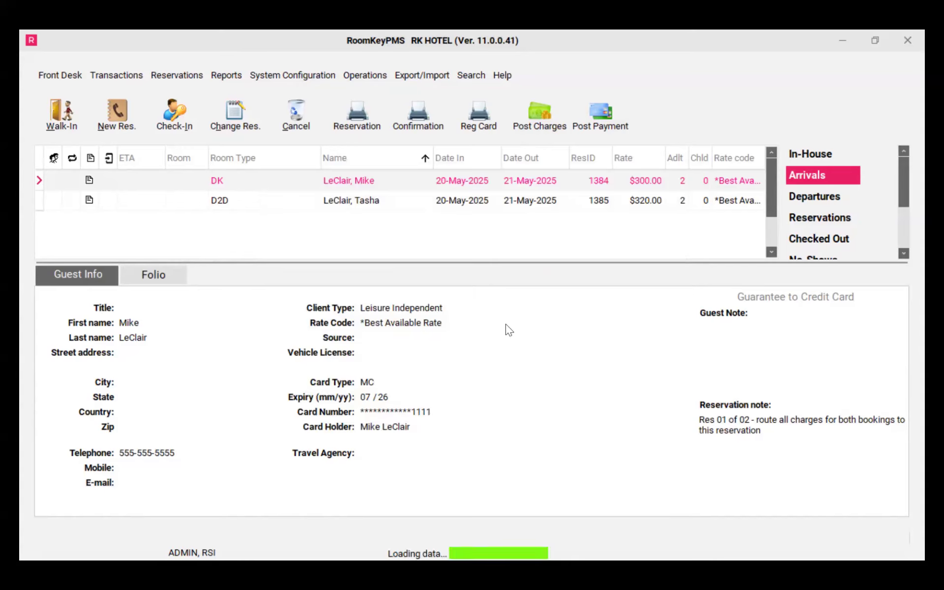
Close the reservation notes window that follows the check-in
{"action": "left_click", "coordinate": [526, 417]}
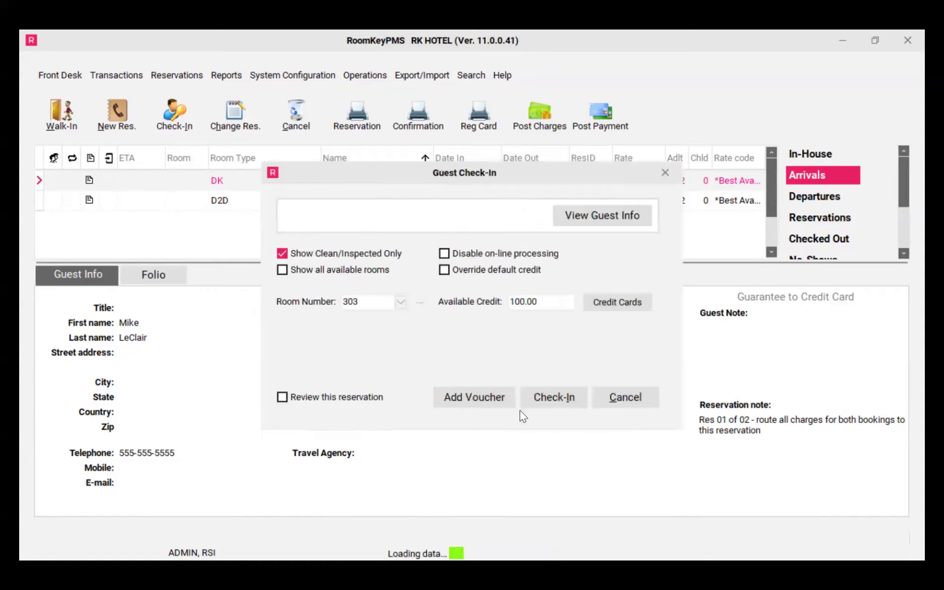
{"action": "left_click", "coordinate": [472, 339]}
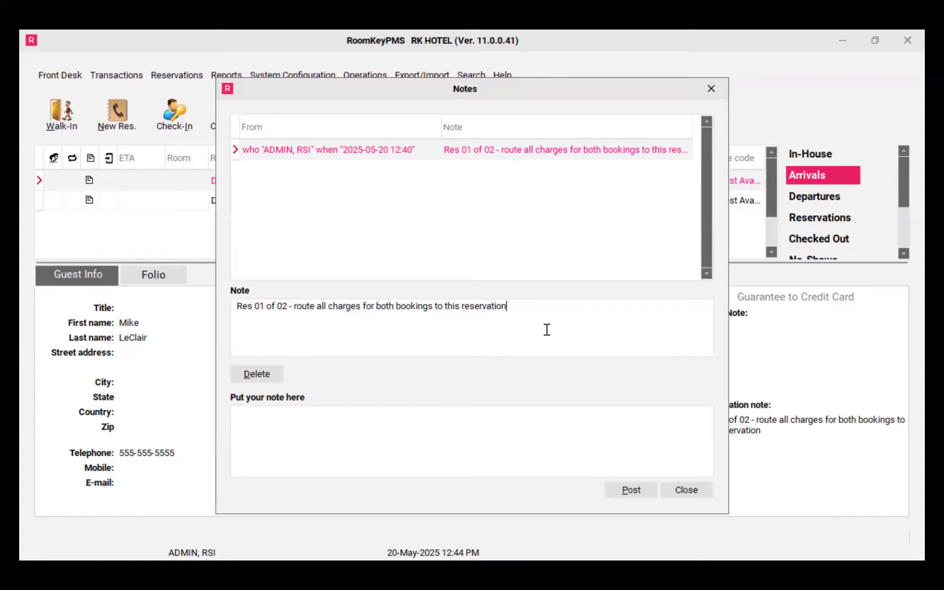
{"action": "left_click", "coordinate": [668, 487]}
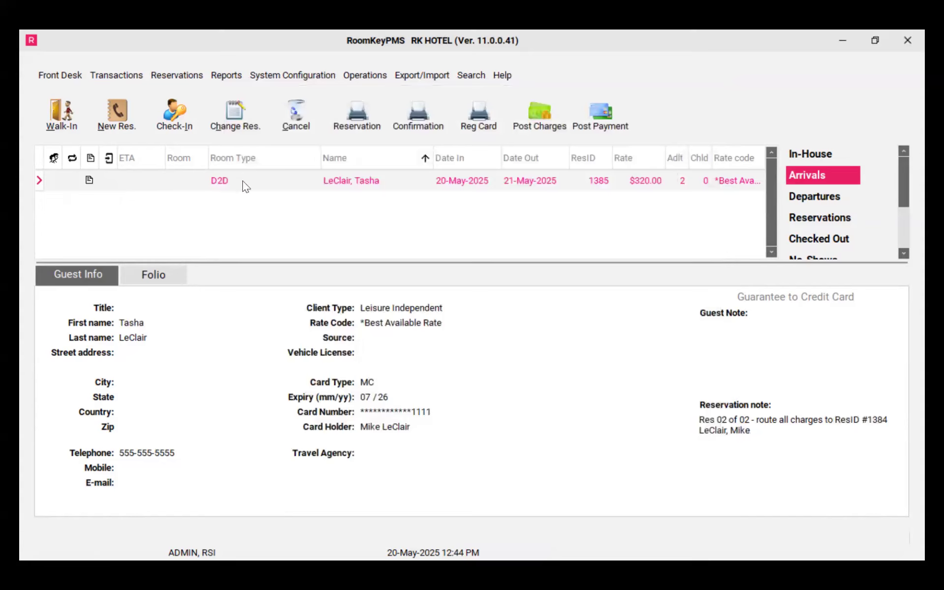
Check in the second booking with an available credit of 100, closing the card authorization window
{"action": "left_click", "coordinate": [237, 132]}
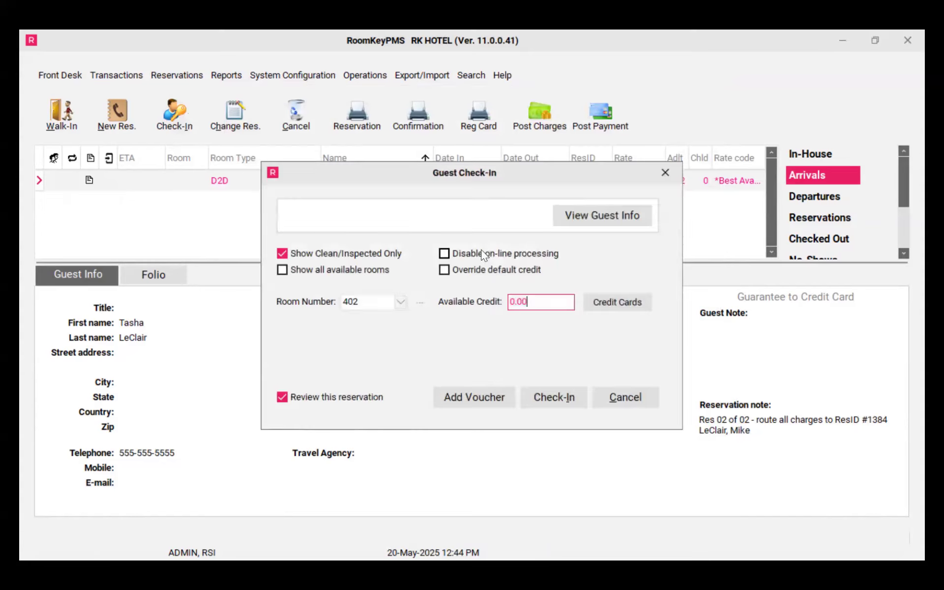
{"action": "type", "text": "100"}
{"action": "left_click", "coordinate": [573, 400]}
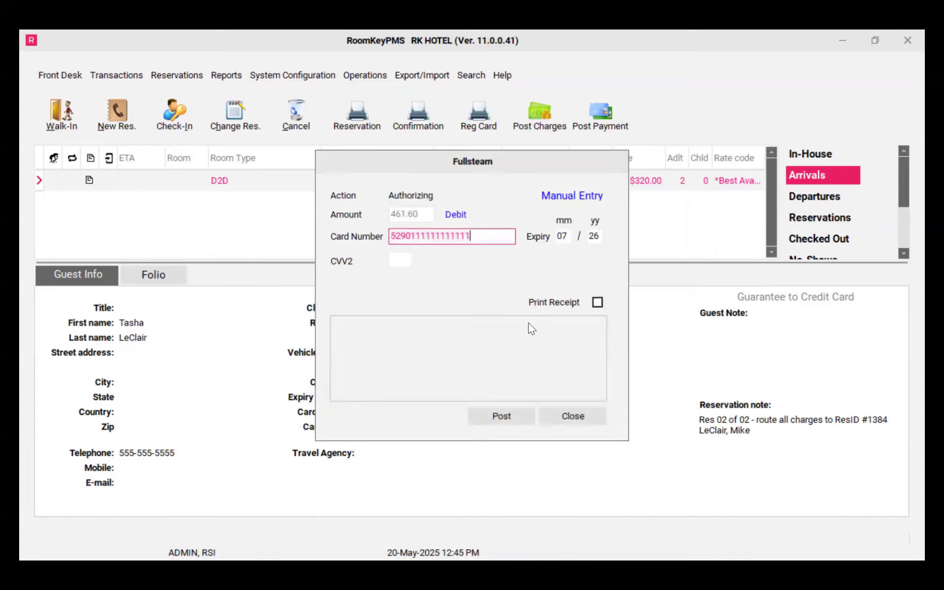
{"action": "left_click", "coordinate": [528, 413]}
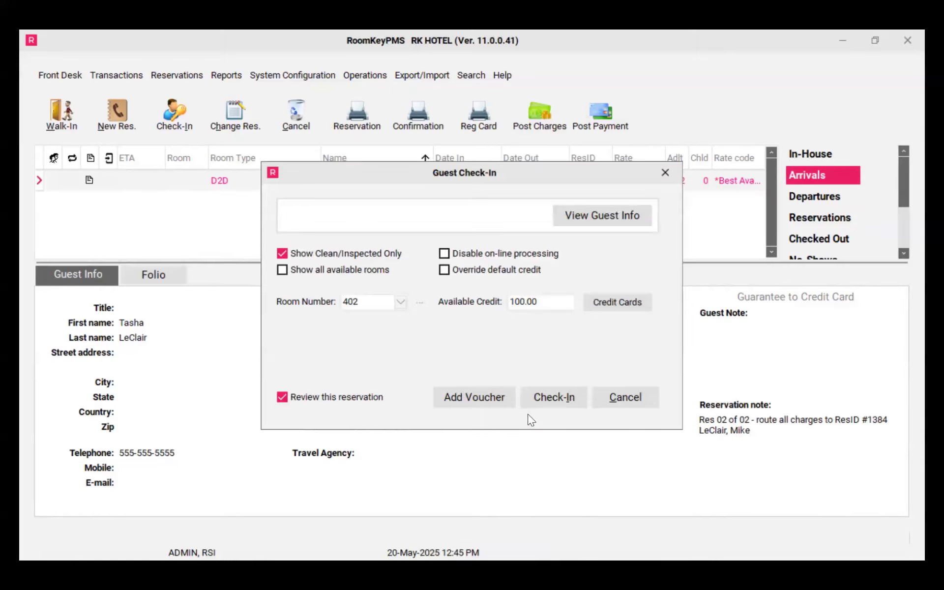
Close the second booking's reservation notes window
{"action": "left_click", "coordinate": [486, 342]}
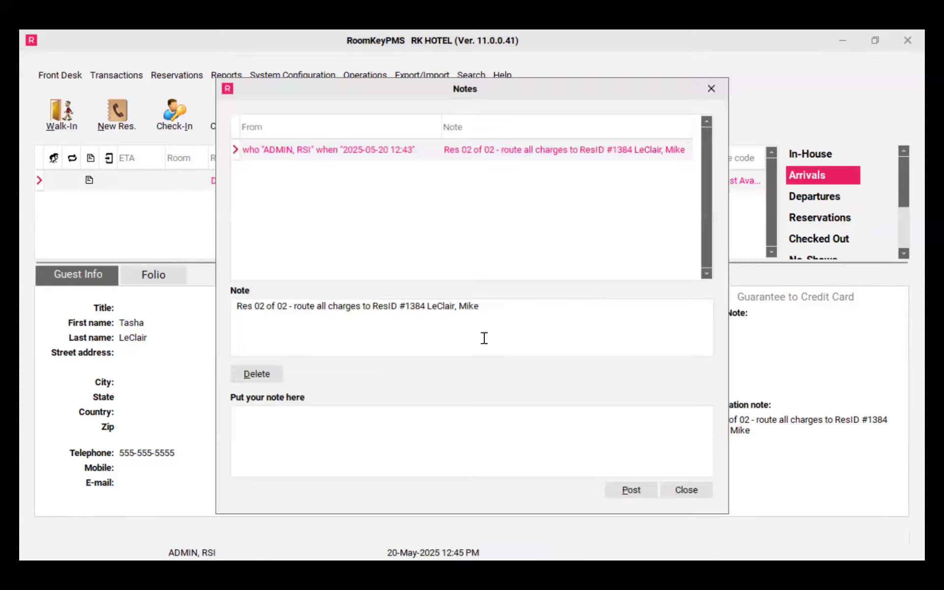
{"action": "left_click", "coordinate": [493, 308]}
{"action": "left_click", "coordinate": [678, 491]}
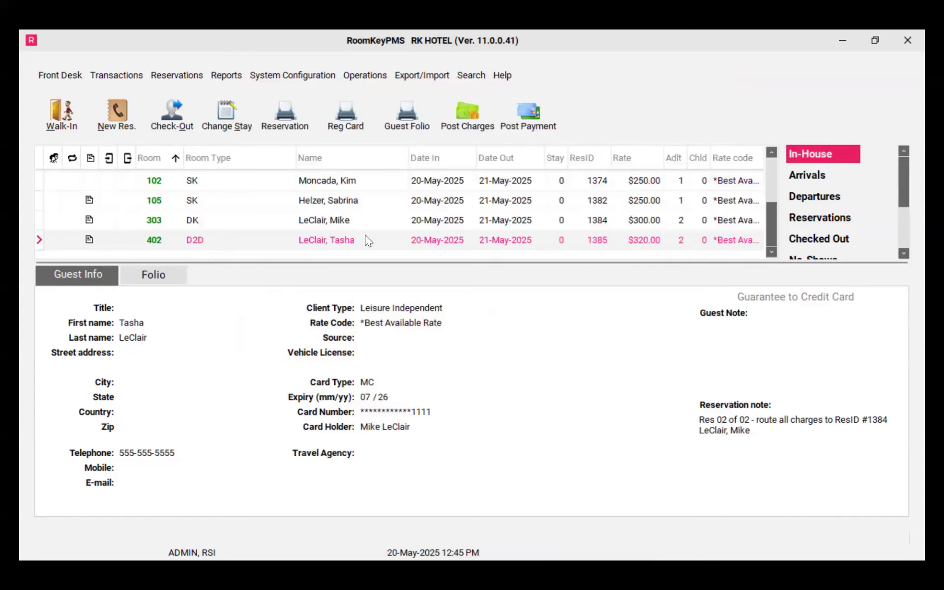
Open the folio of the first in-house booking in room 303
{"action": "left_click", "coordinate": [357, 222]}
{"action": "left_click", "coordinate": [178, 273]}
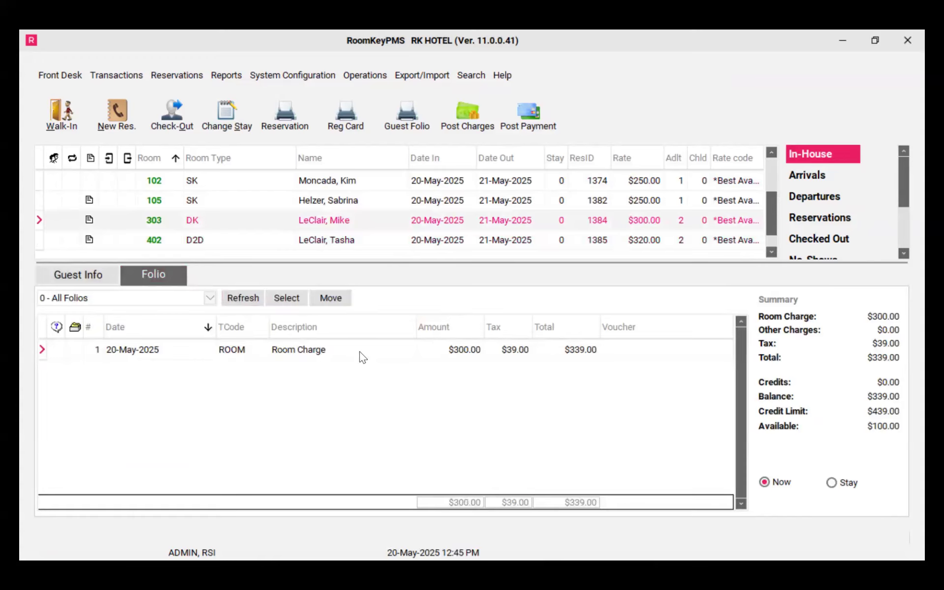
Post a PARKING charge of 15.00 to the room 402 booking, keeping it routed to booking 1384
{"action": "left_click", "coordinate": [351, 241]}
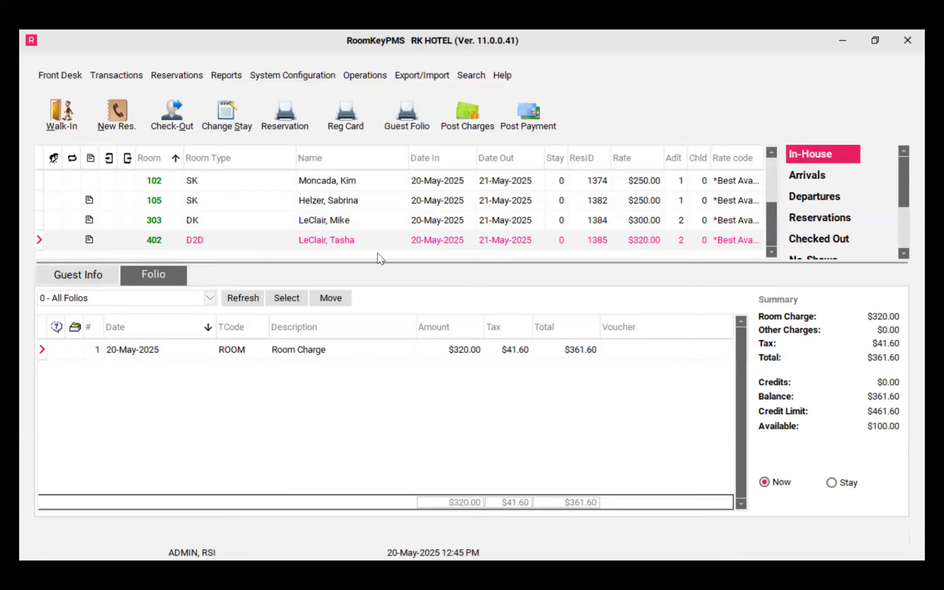
{"action": "left_click", "coordinate": [473, 119]}
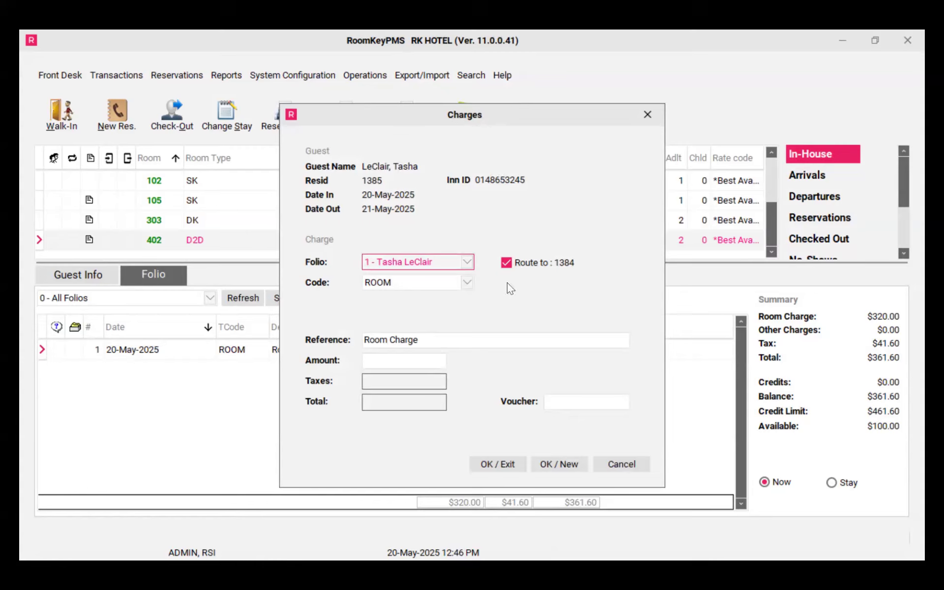
{"action": "left_click", "coordinate": [467, 283]}
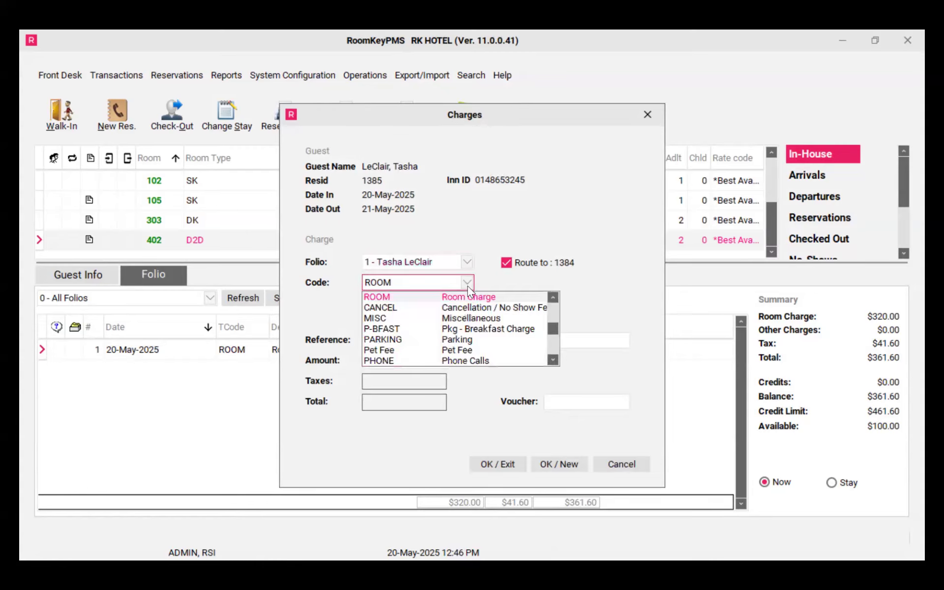
{"action": "left_click", "coordinate": [464, 340]}
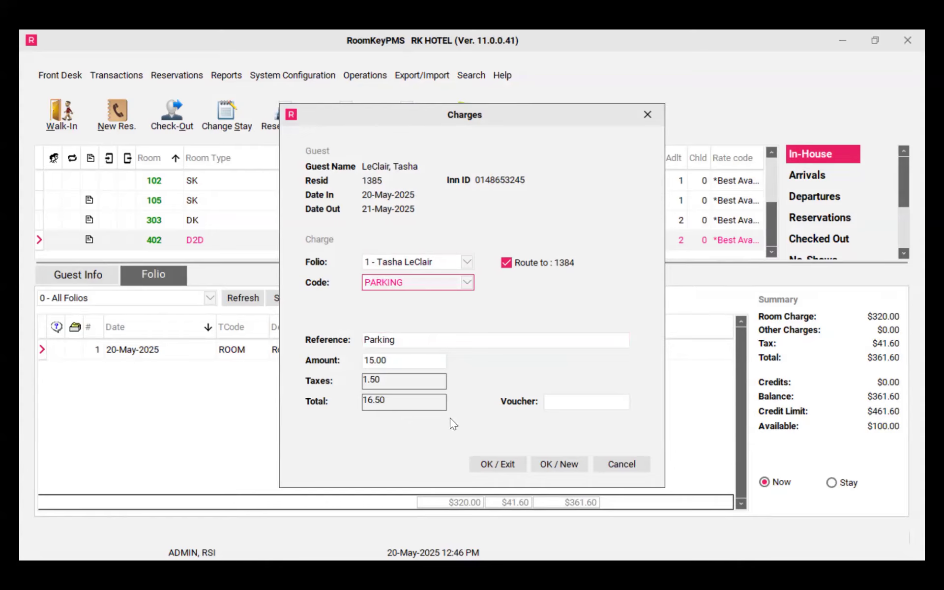
{"action": "left_click", "coordinate": [499, 463]}
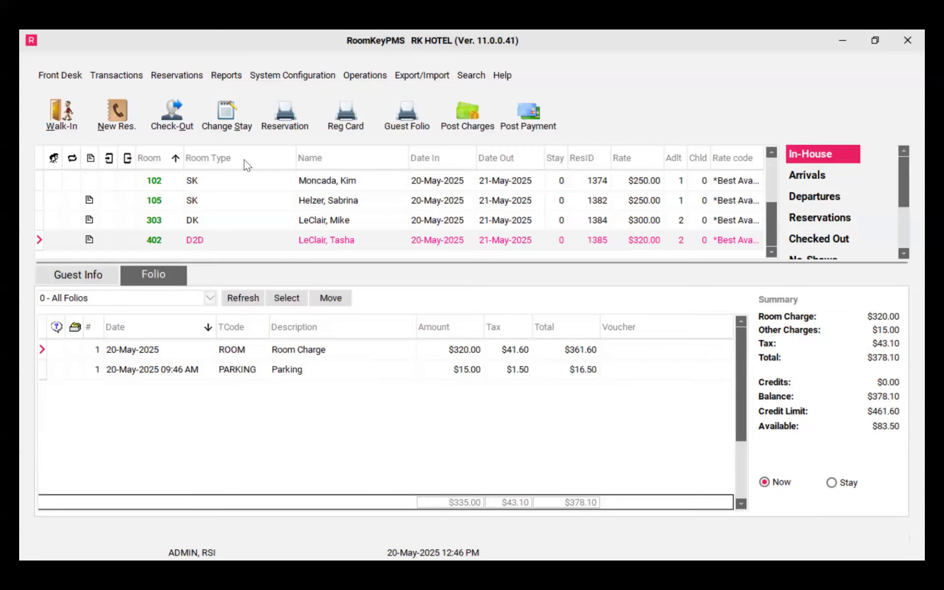
Start check-out for the room 402 booking, approve transferring its routed charges, and close the check-out window without checking out
{"action": "left_click", "coordinate": [188, 117]}
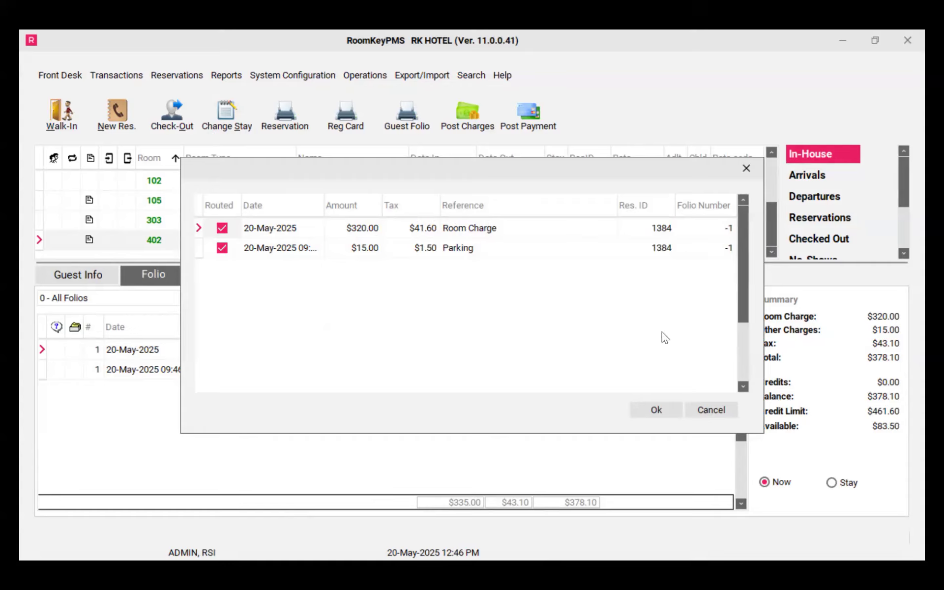
{"action": "left_click", "coordinate": [669, 417]}
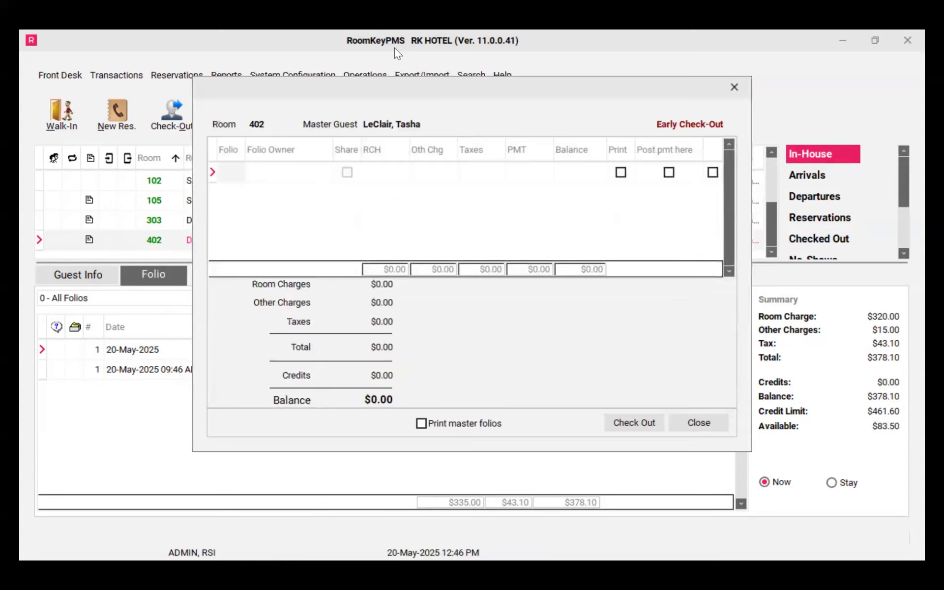
{"action": "left_click", "coordinate": [704, 422]}
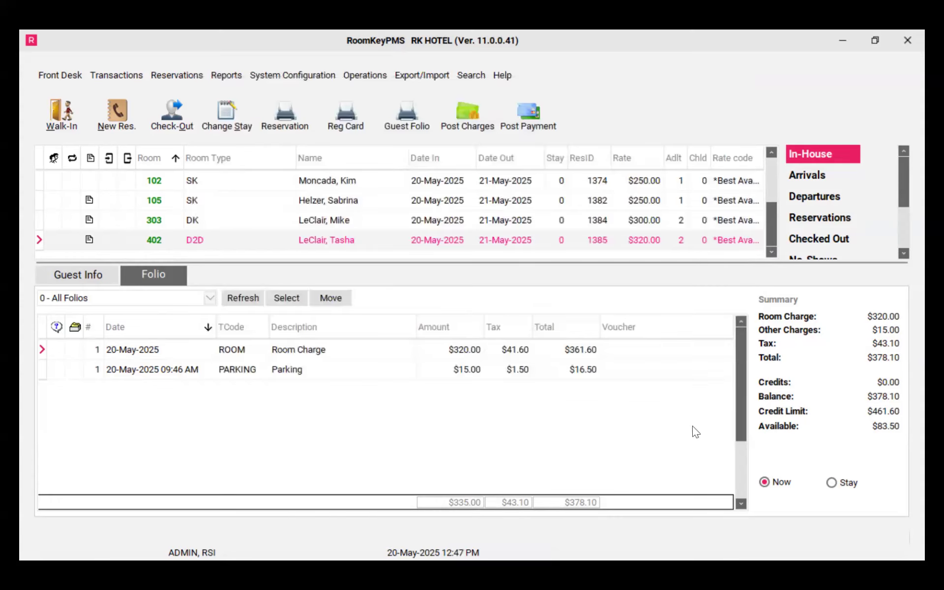
Review the room 303 folio's charge lines, widening the amount column to inspect the routed entries
{"action": "left_click", "coordinate": [341, 223]}
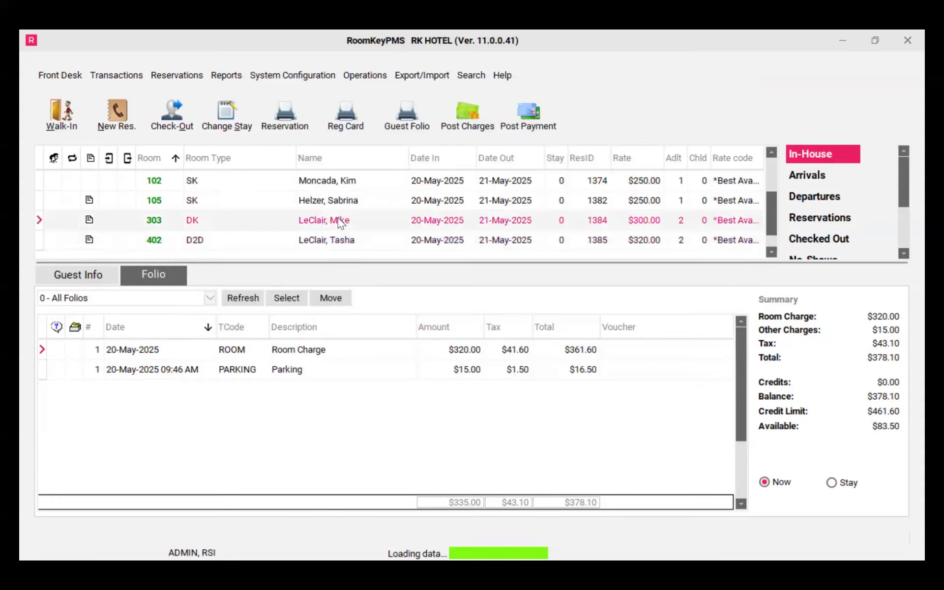
{"action": "left_click", "coordinate": [349, 357]}
{"action": "left_click_drag", "start_coordinate": [414, 328], "coordinate": [456, 327]}
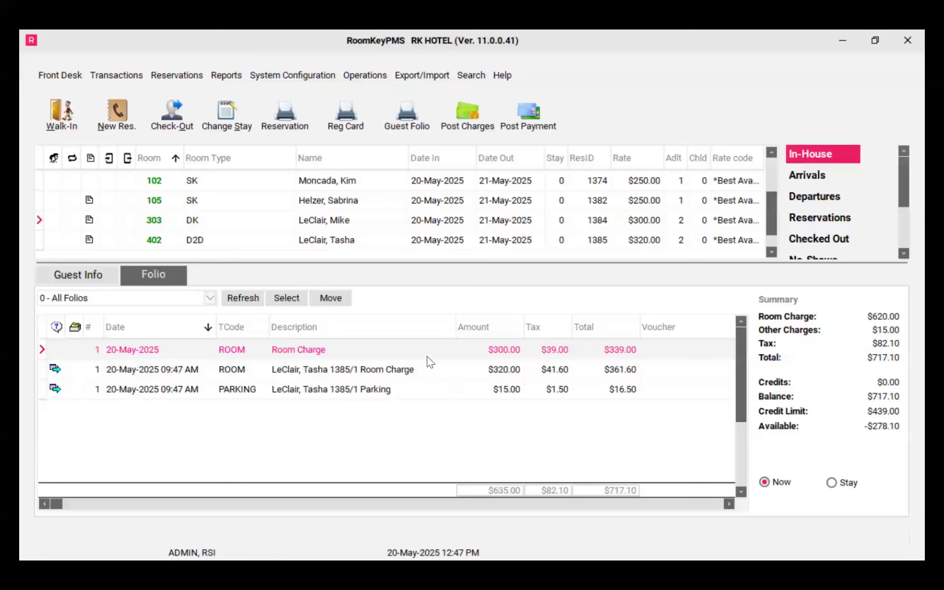
{"action": "left_click", "coordinate": [424, 371]}
{"action": "left_click", "coordinate": [428, 397]}
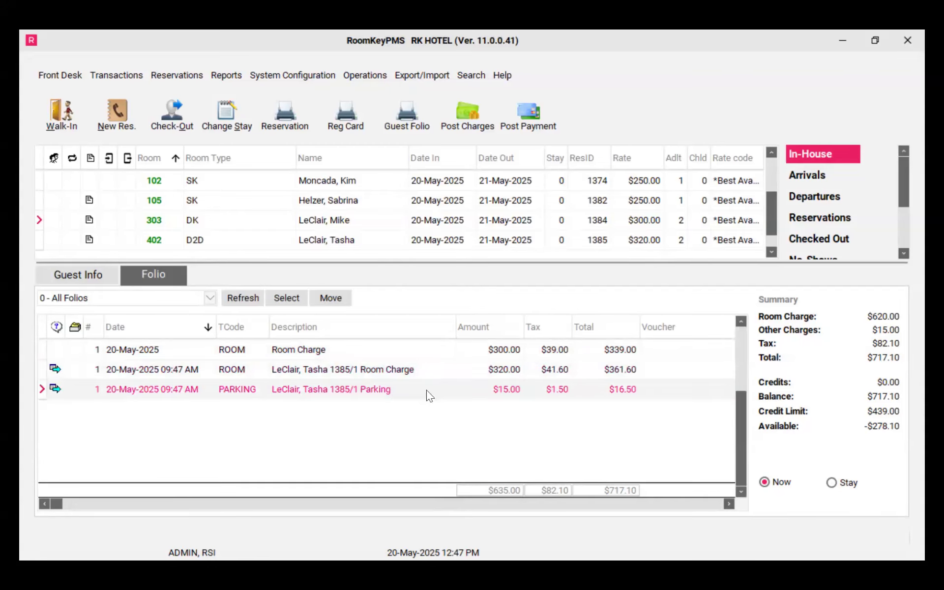
Review the room 402 folio's charge lines and their transfer entries to booking 1384
{"action": "left_click", "coordinate": [373, 242]}
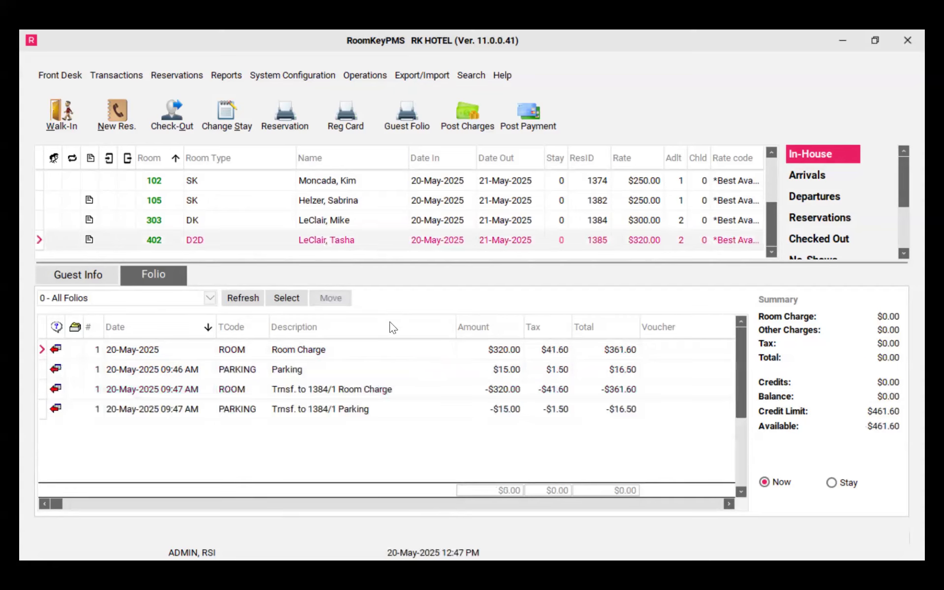
{"action": "left_click", "coordinate": [399, 359]}
{"action": "left_click", "coordinate": [405, 378]}
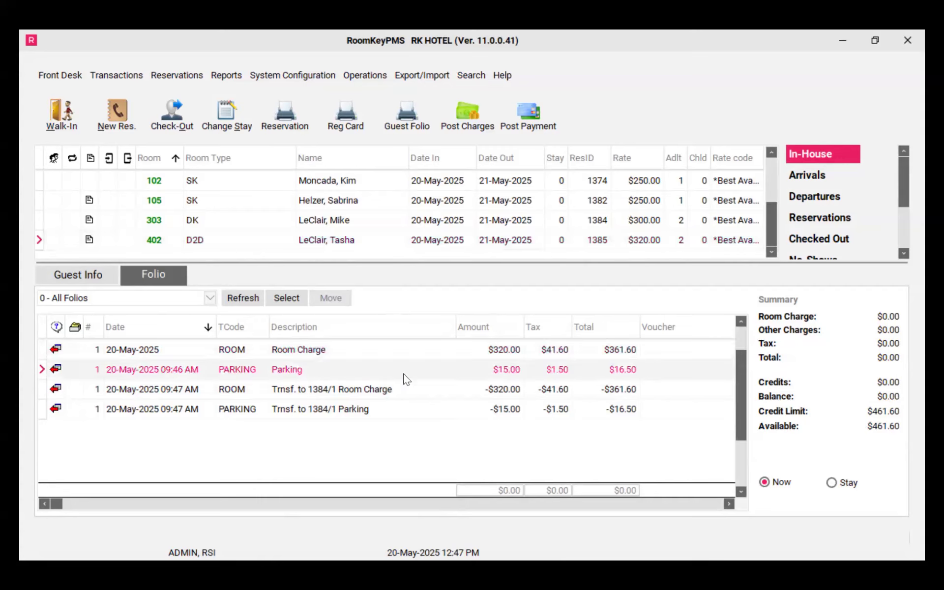
{"action": "left_click", "coordinate": [416, 396]}
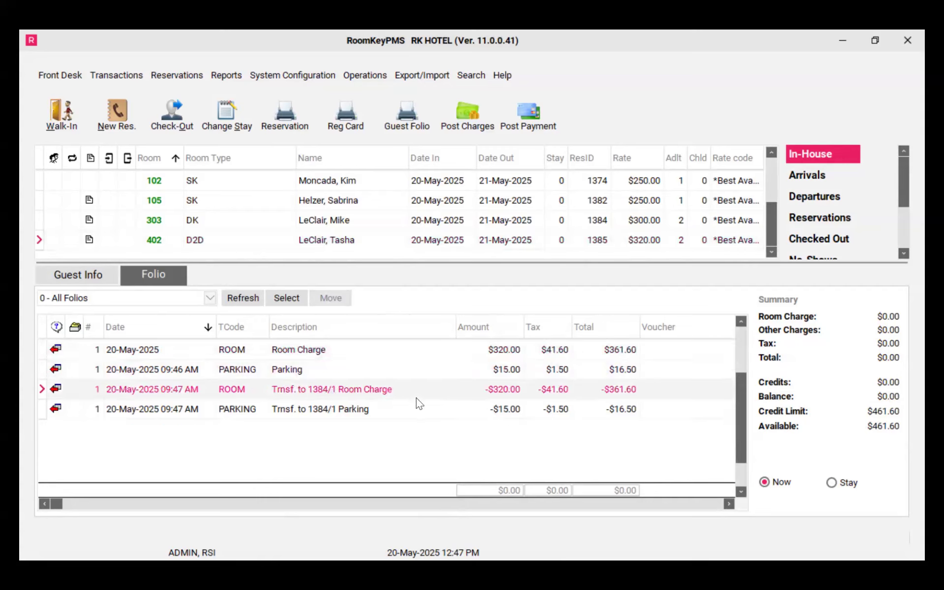
{"action": "left_click", "coordinate": [418, 408]}
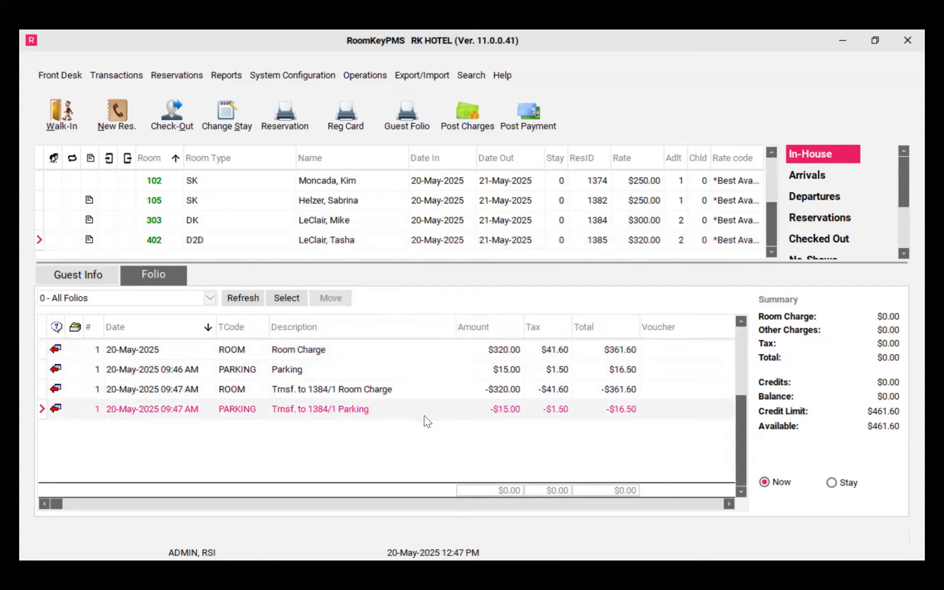
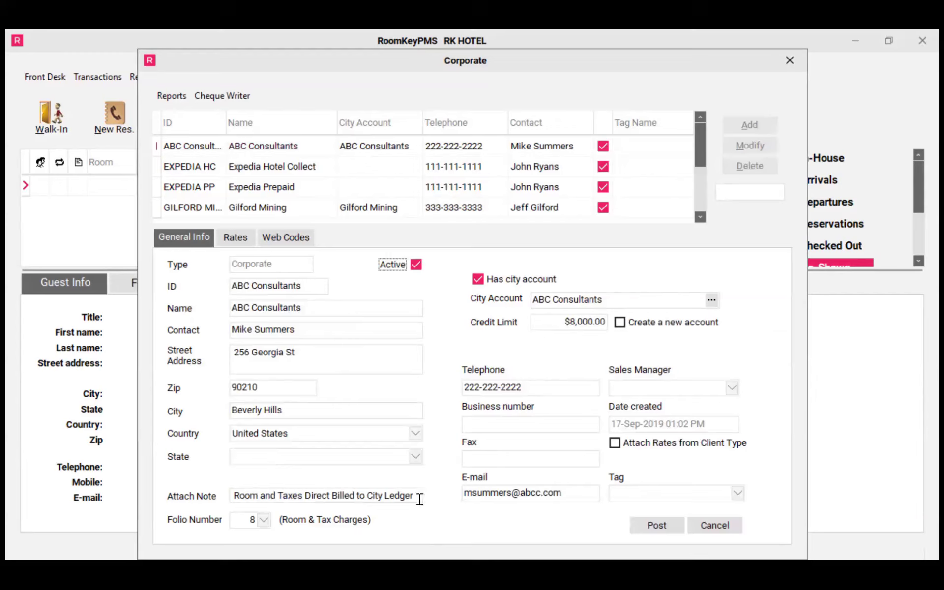
Examine the ABC Consultants corporate profile's attach note, folio number, and linked city ledger account
{"action": "left_click_drag", "start_coordinate": [417, 495], "coordinate": [216, 489]}
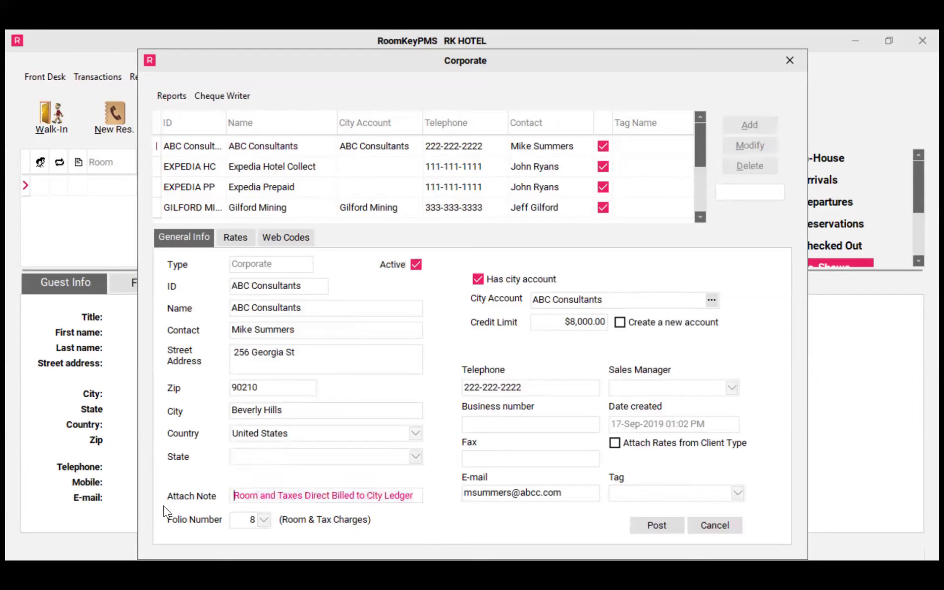
{"action": "left_click", "coordinate": [266, 524]}
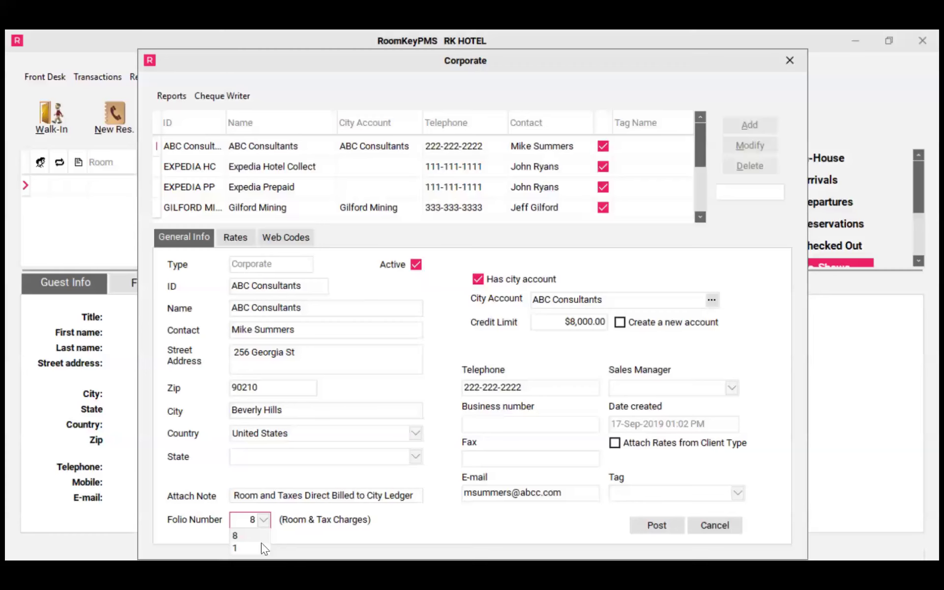
{"action": "left_click", "coordinate": [262, 537]}
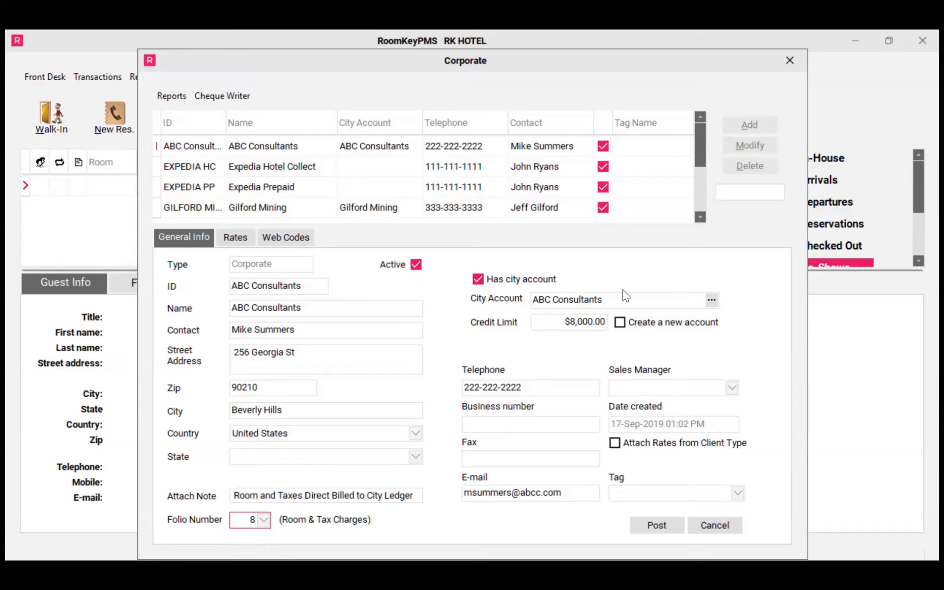
{"action": "left_click", "coordinate": [714, 301]}
{"action": "left_click", "coordinate": [432, 111]}
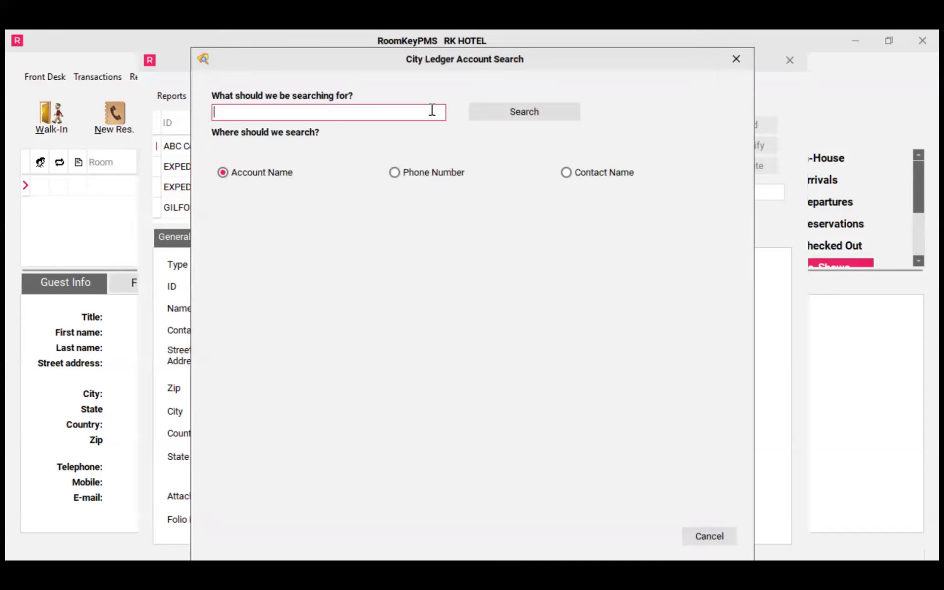
{"action": "type", "text": "abc"}
{"action": "left_click", "coordinate": [540, 110]}
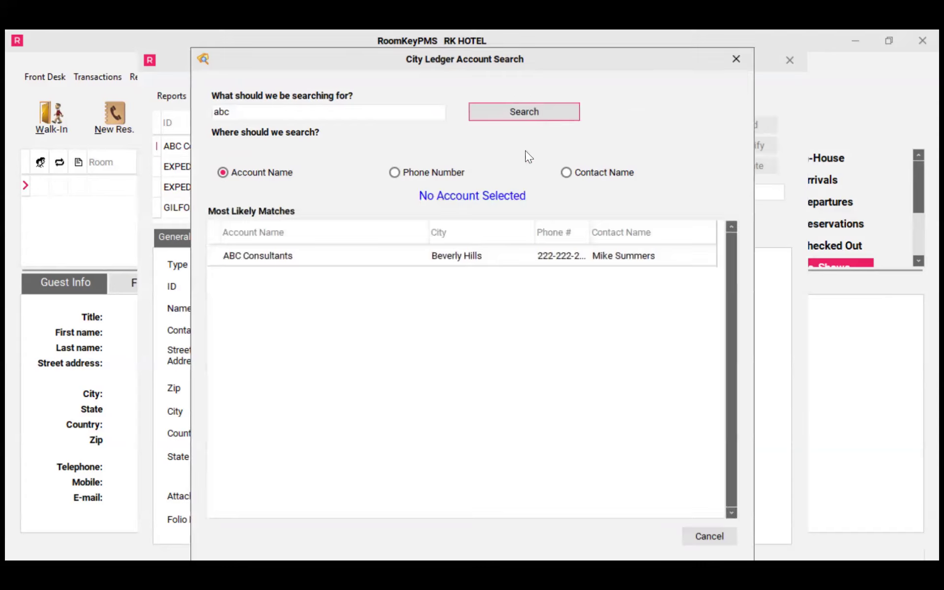
{"action": "left_click", "coordinate": [488, 257]}
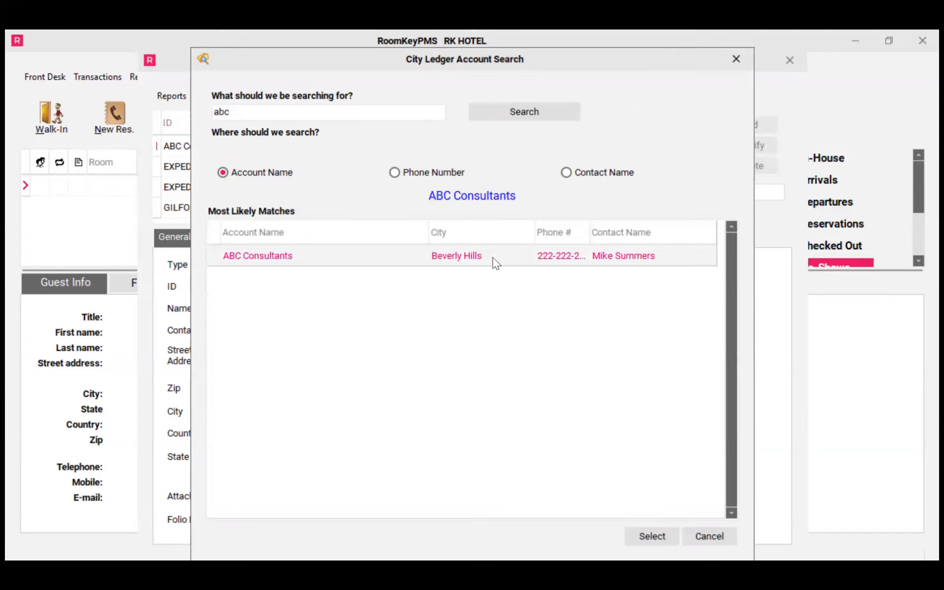
{"action": "left_click", "coordinate": [652, 536]}
Toggle the Create a new account option on and off, then cancel the edits and close the Corporate window
{"action": "left_click", "coordinate": [597, 323]}
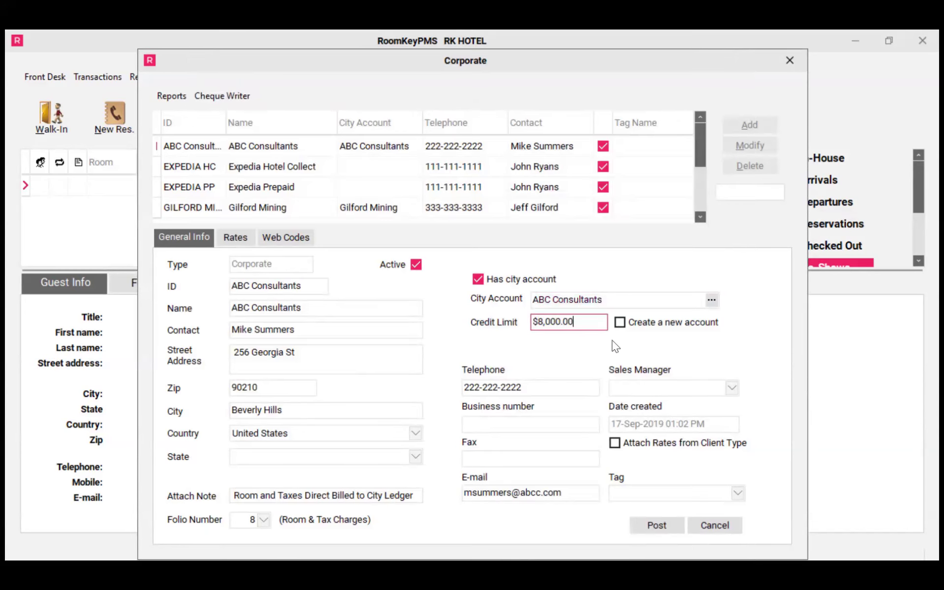
{"action": "left_click", "coordinate": [621, 322]}
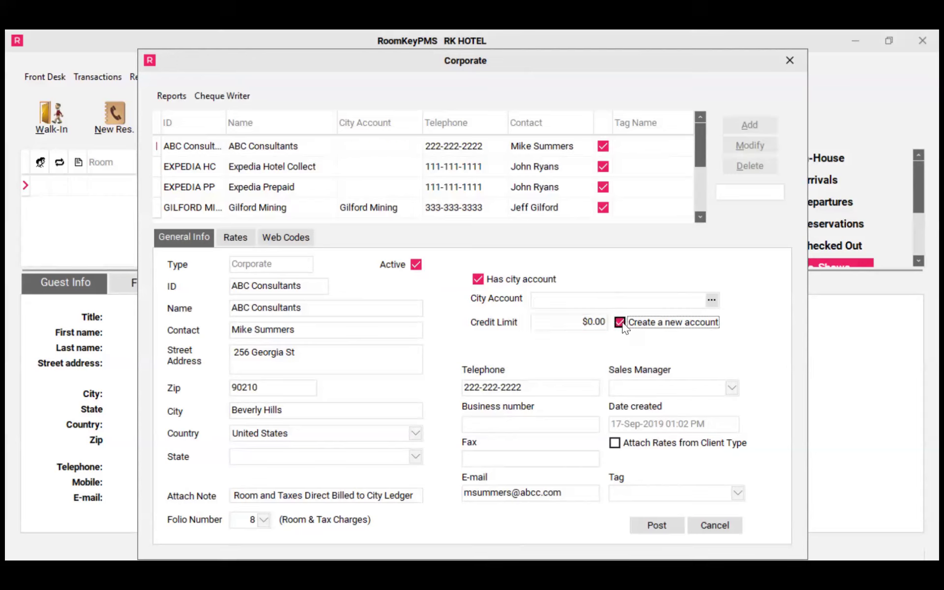
{"action": "left_click", "coordinate": [624, 299]}
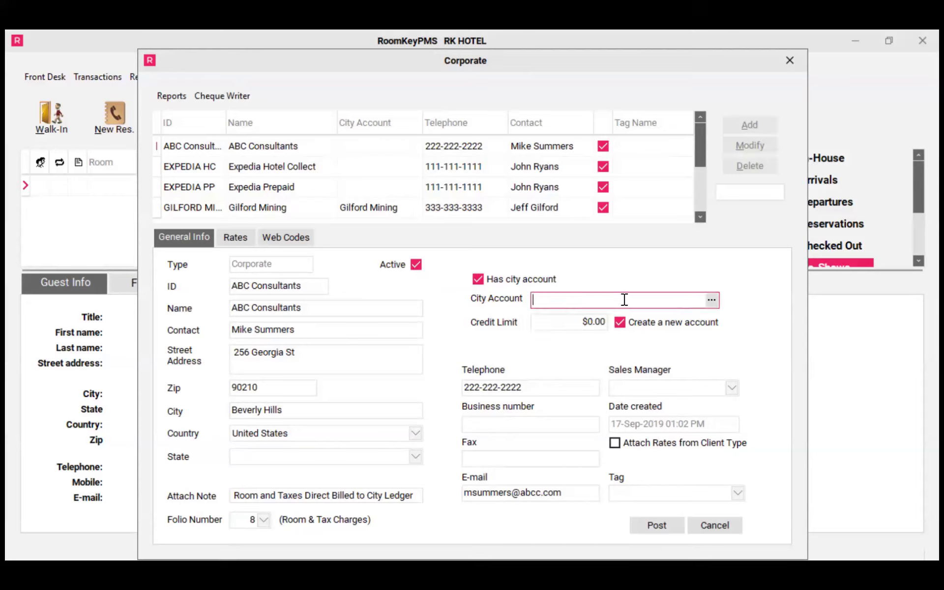
{"action": "left_click", "coordinate": [605, 320]}
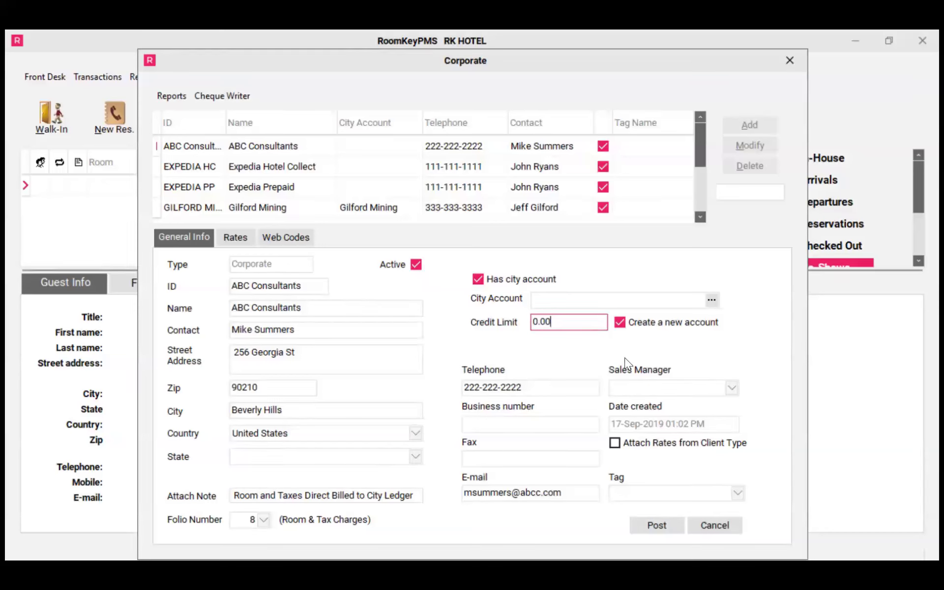
{"action": "left_click", "coordinate": [620, 324]}
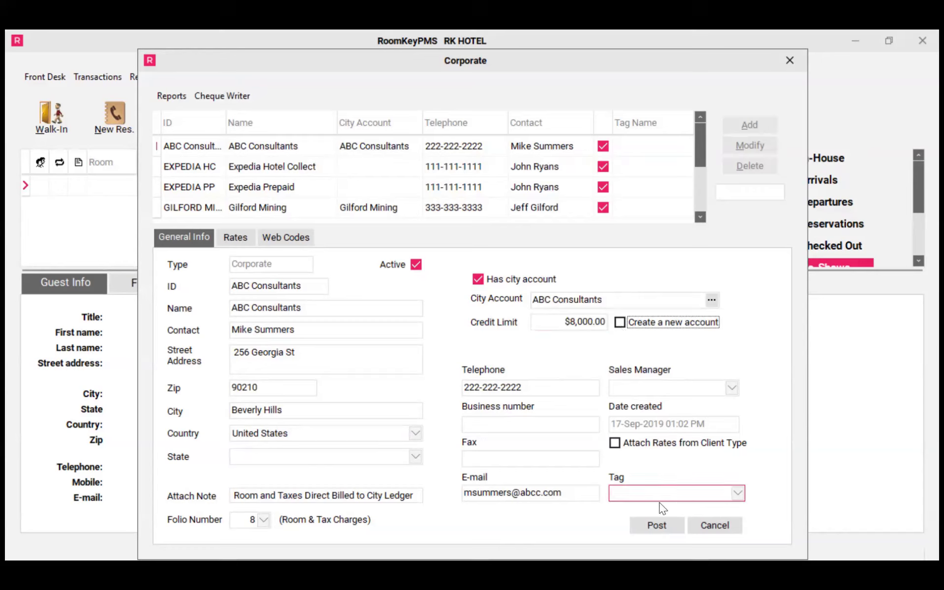
{"action": "left_click", "coordinate": [694, 527]}
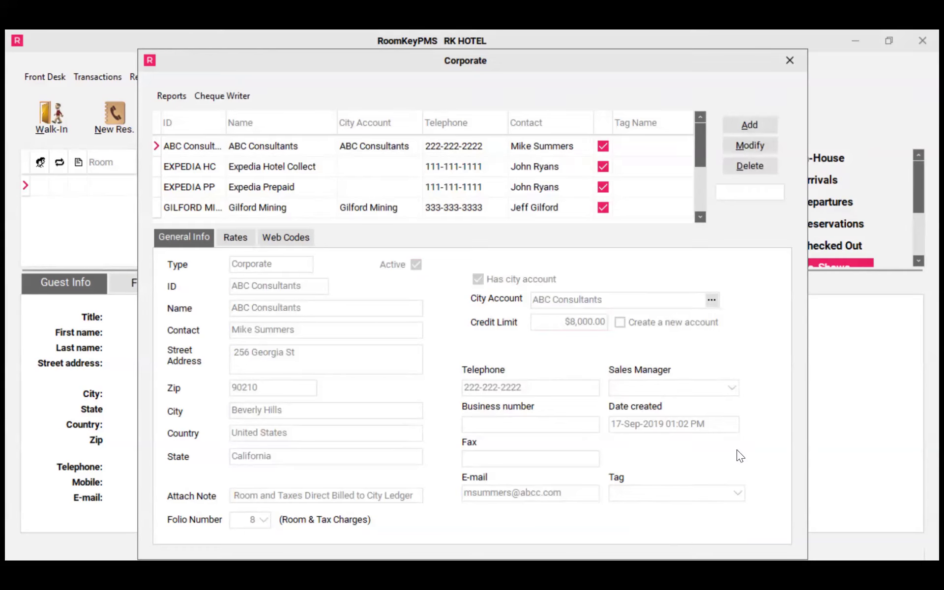
{"action": "left_click", "coordinate": [799, 60]}
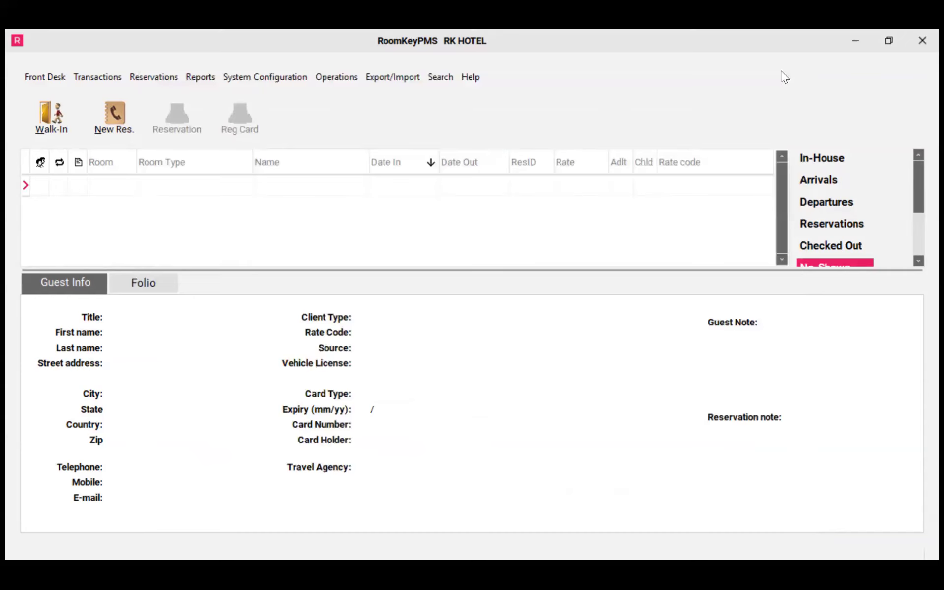
Create a CORPORATE walk-in for company ABC Consultants and review its guest details and reservation note
{"action": "key", "text": "alt+w"}
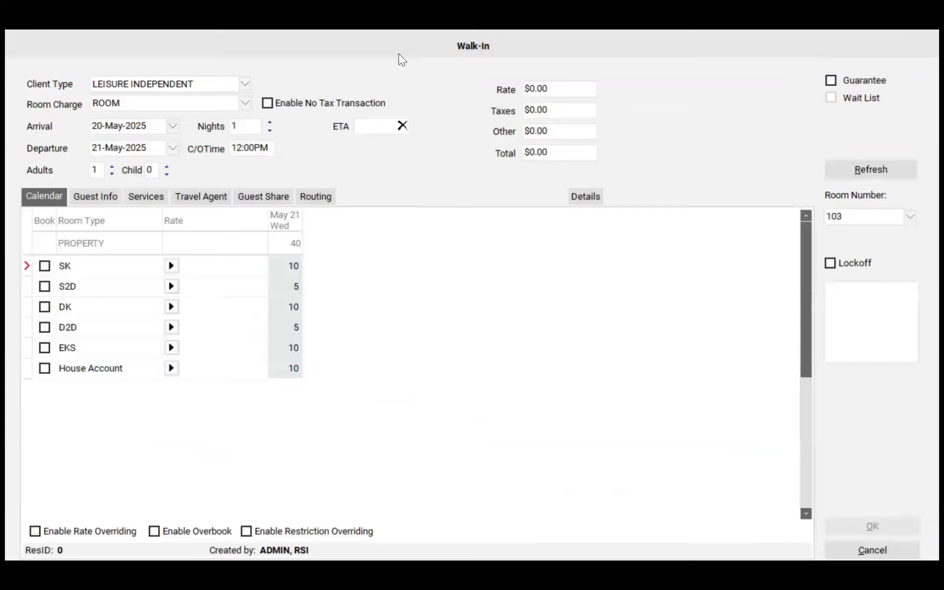
{"action": "left_click", "coordinate": [244, 84]}
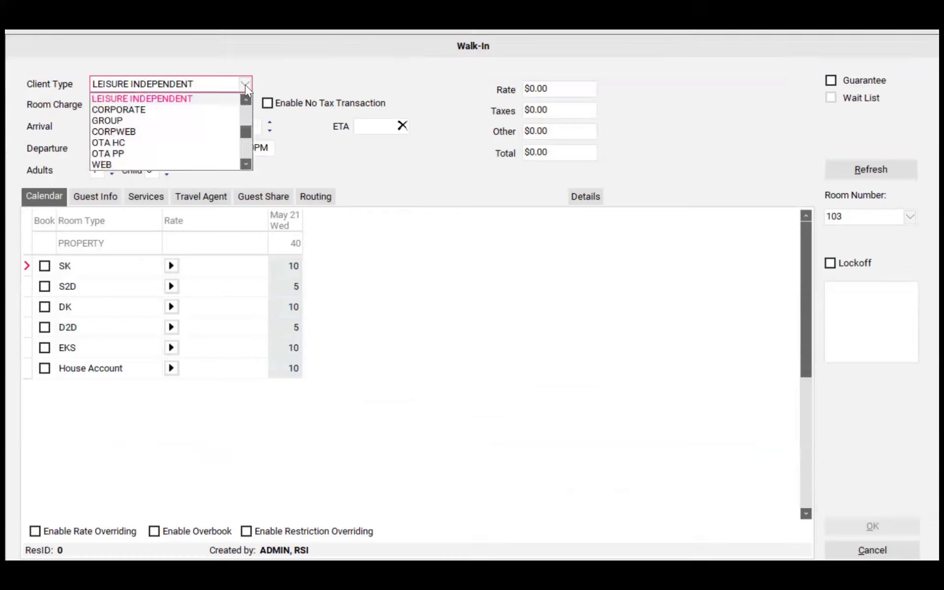
{"action": "left_click", "coordinate": [148, 108]}
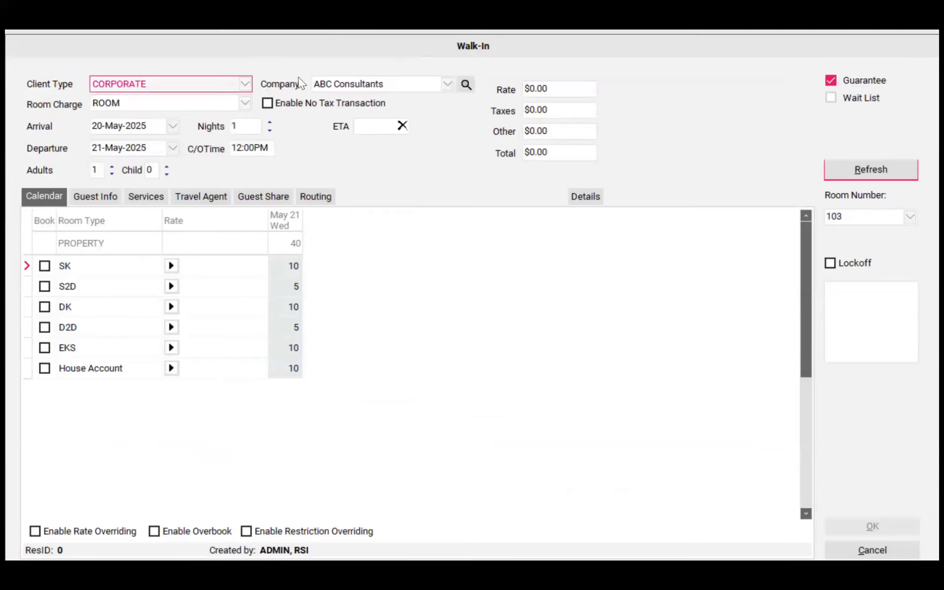
{"action": "left_click", "coordinate": [338, 86]}
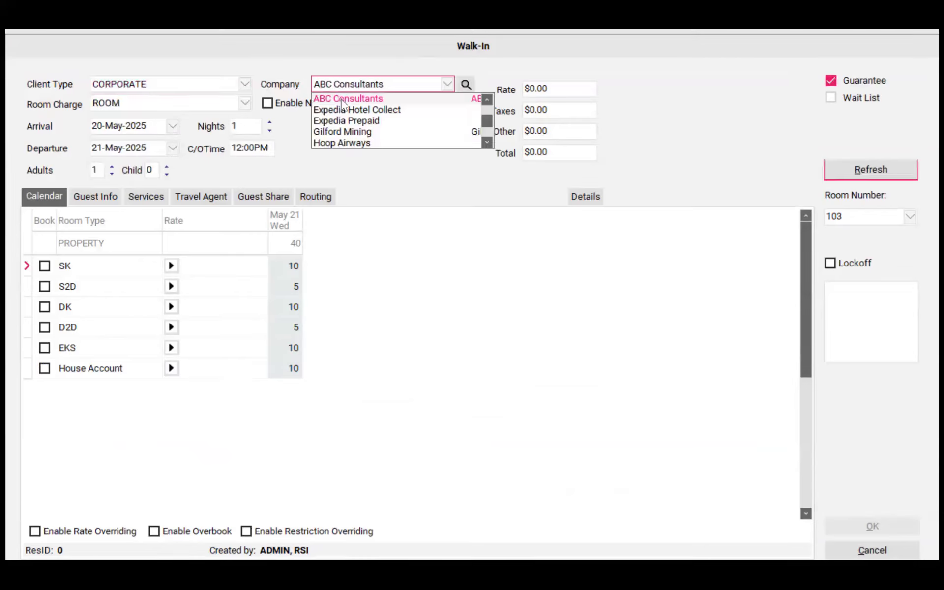
{"action": "left_click", "coordinate": [339, 99]}
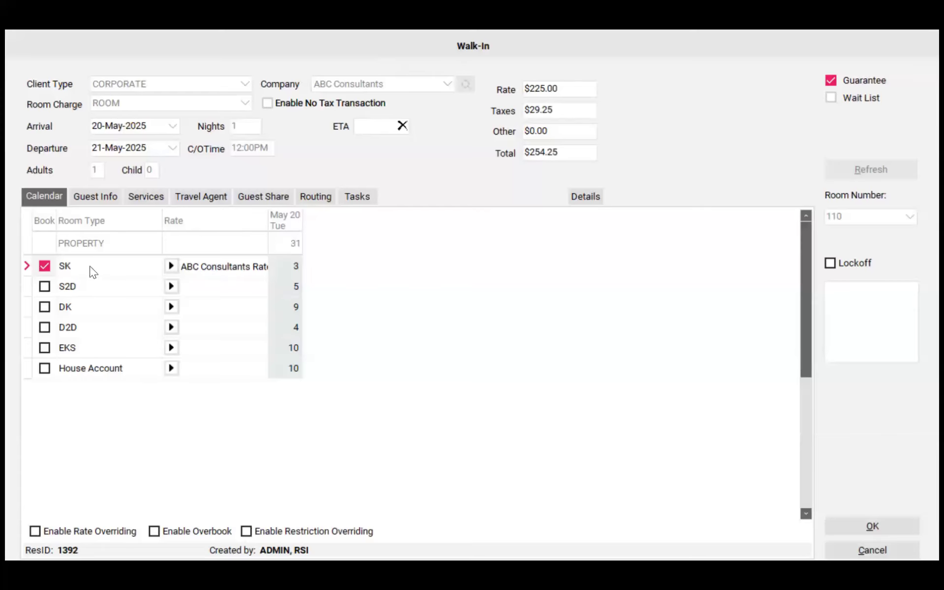
{"action": "left_click", "coordinate": [109, 196]}
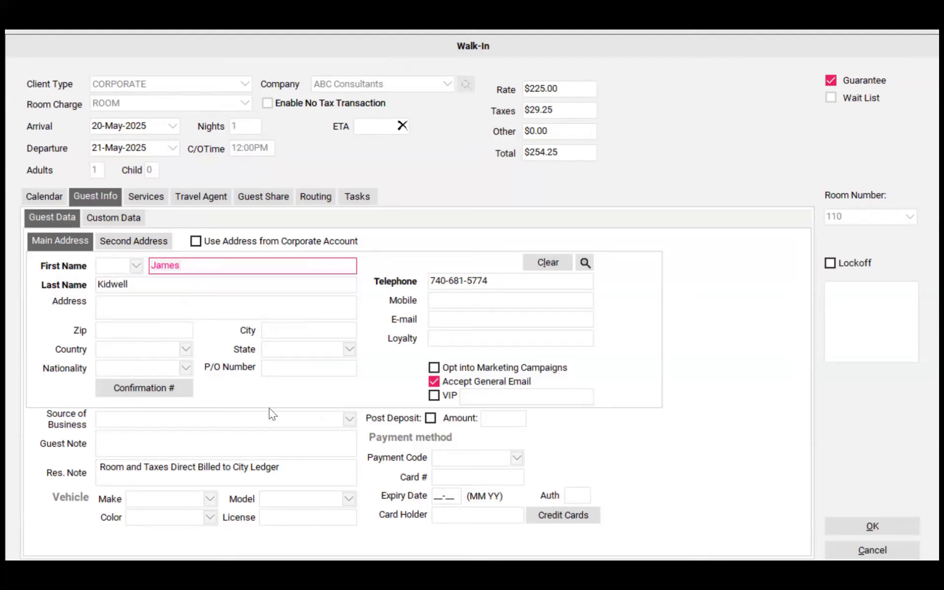
{"action": "left_click_drag", "start_coordinate": [280, 466], "coordinate": [94, 458]}
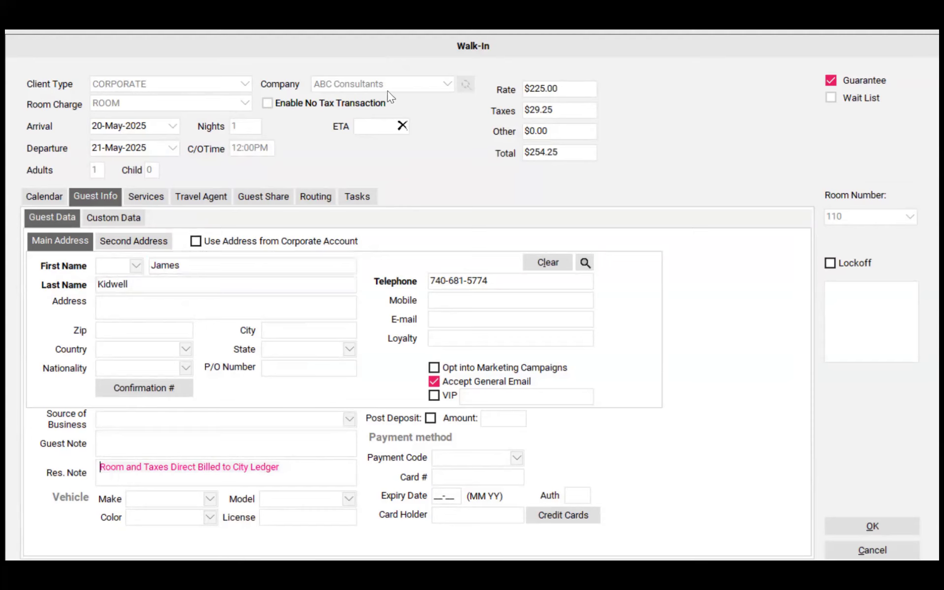
{"action": "key", "text": "Escape"}
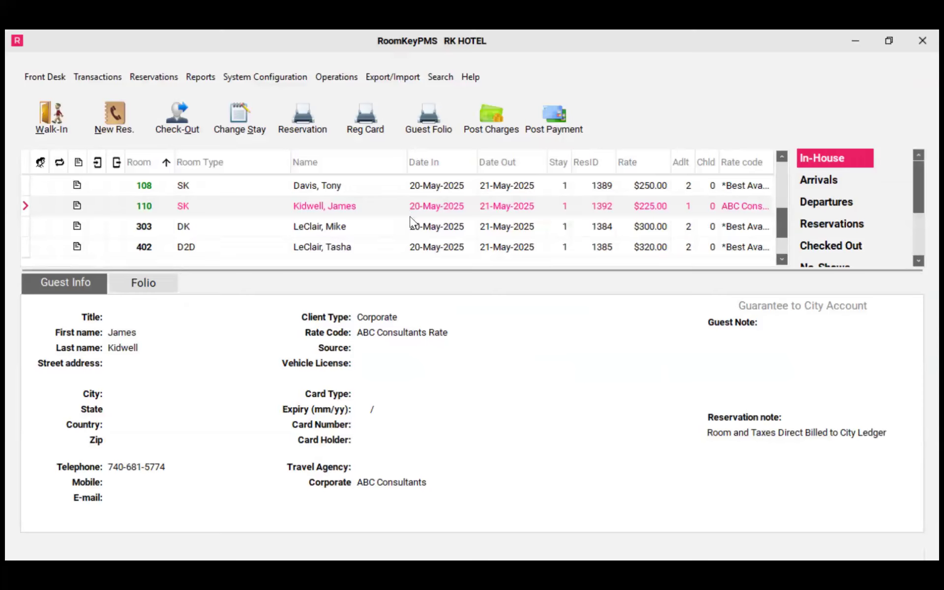
Review the room 110 booking's reservation note and folio charges
{"action": "left_click_drag", "start_coordinate": [706, 435], "coordinate": [891, 445]}
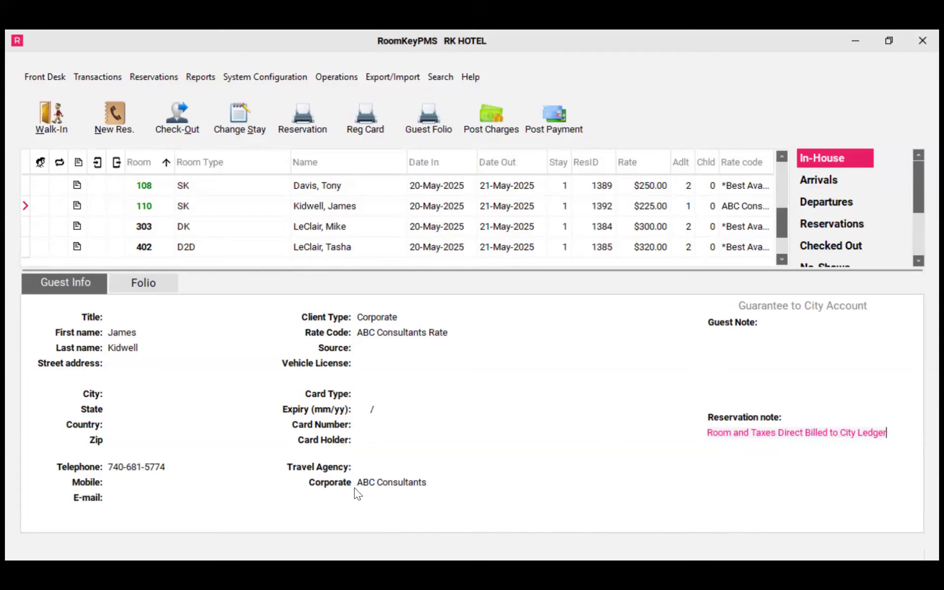
{"action": "left_click", "coordinate": [162, 289]}
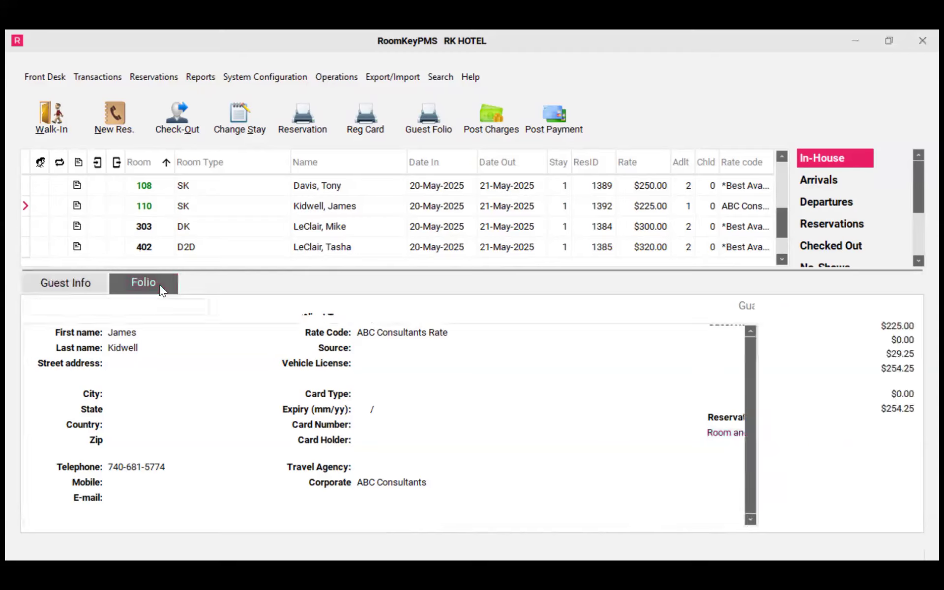
{"action": "left_click", "coordinate": [130, 369]}
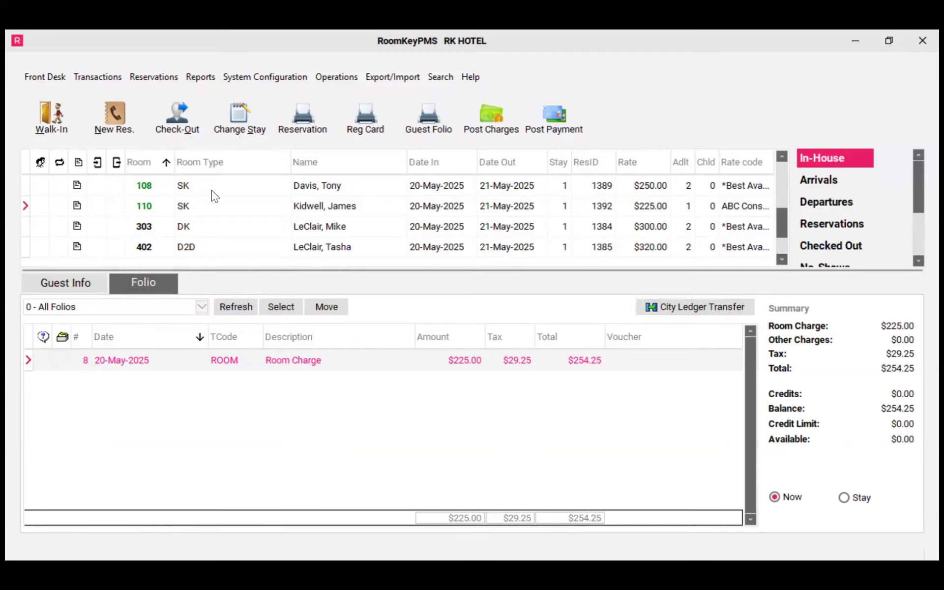
Check out the room 110 booking, billing its balance to the ABC Consultants city account
{"action": "left_click", "coordinate": [196, 130]}
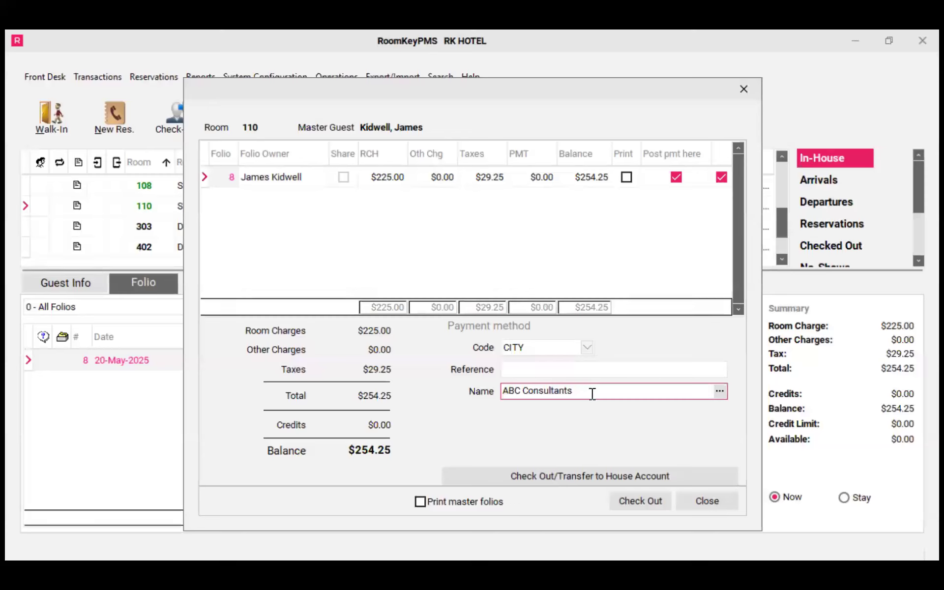
{"action": "left_click", "coordinate": [644, 506]}
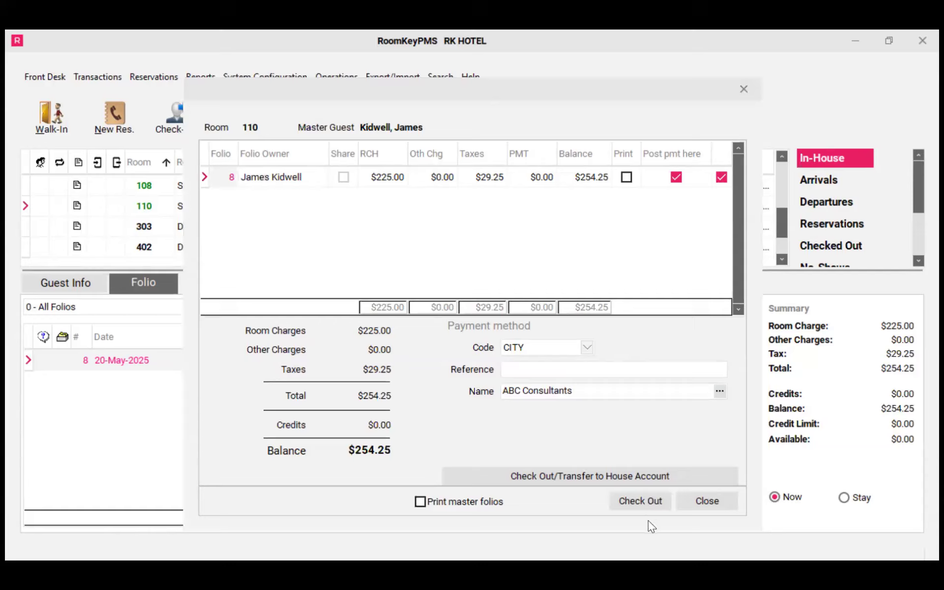
{"action": "left_click", "coordinate": [481, 332]}
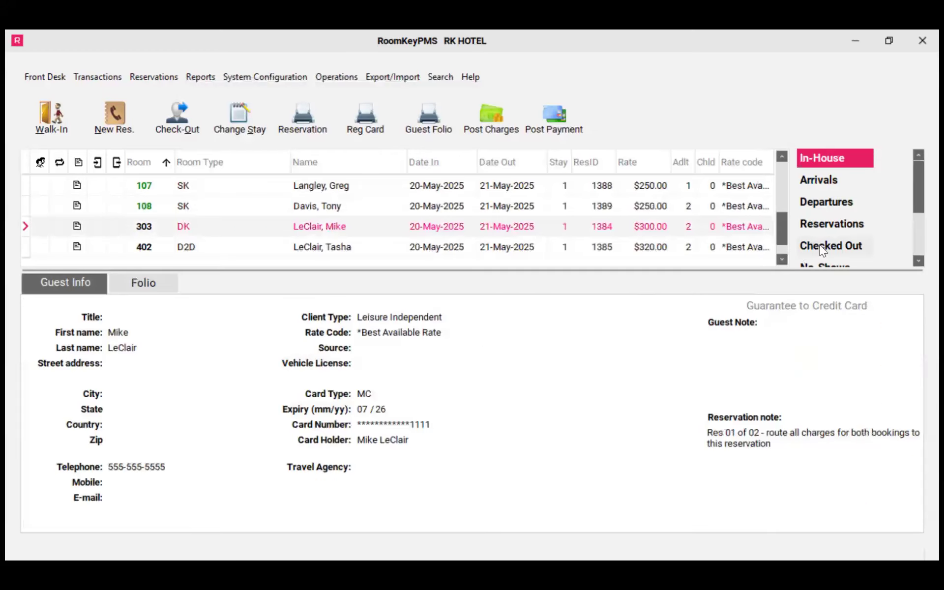
Review the checked-out room 110 folio and its transfer entry to the city ledger
{"action": "left_click", "coordinate": [820, 248]}
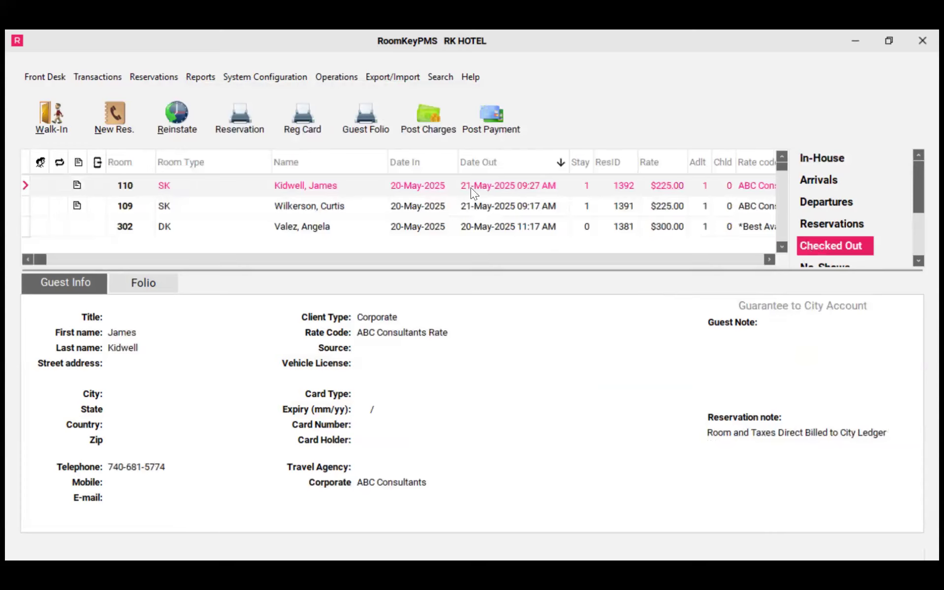
{"action": "left_click", "coordinate": [171, 285]}
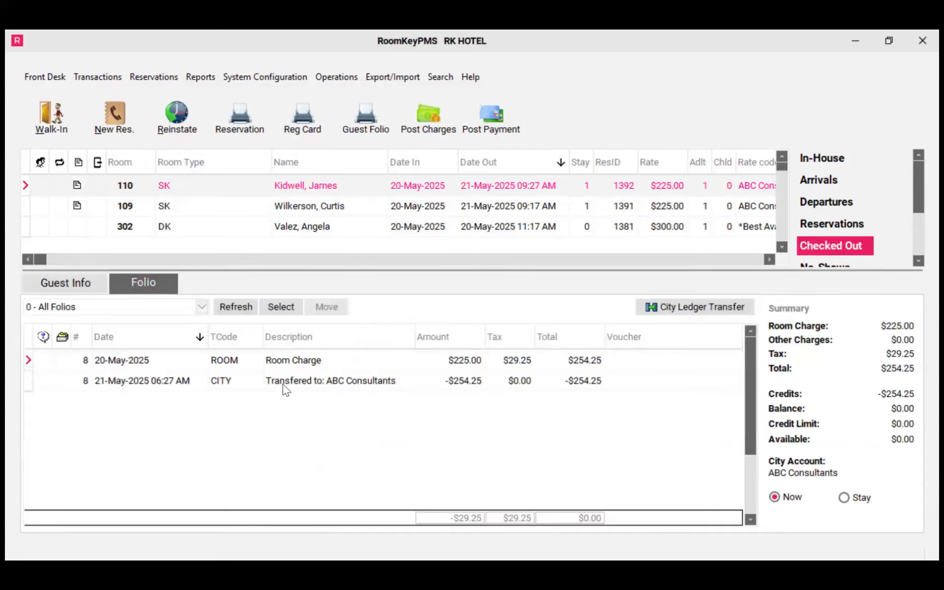
{"action": "left_click", "coordinate": [327, 387]}
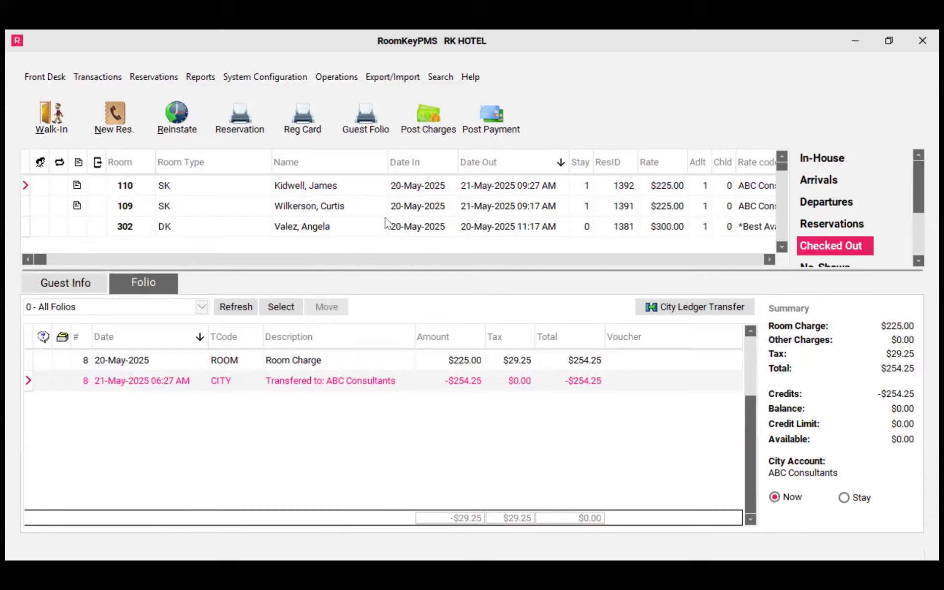
Open the ABC Consultants city ledger account and review its invoices
{"action": "left_click", "coordinate": [354, 77]}
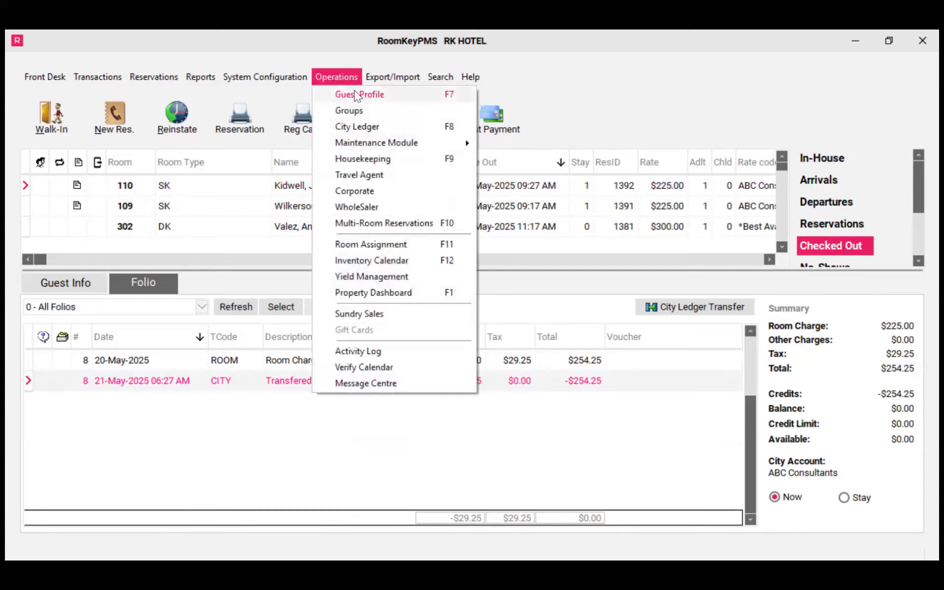
{"action": "left_click", "coordinate": [461, 131]}
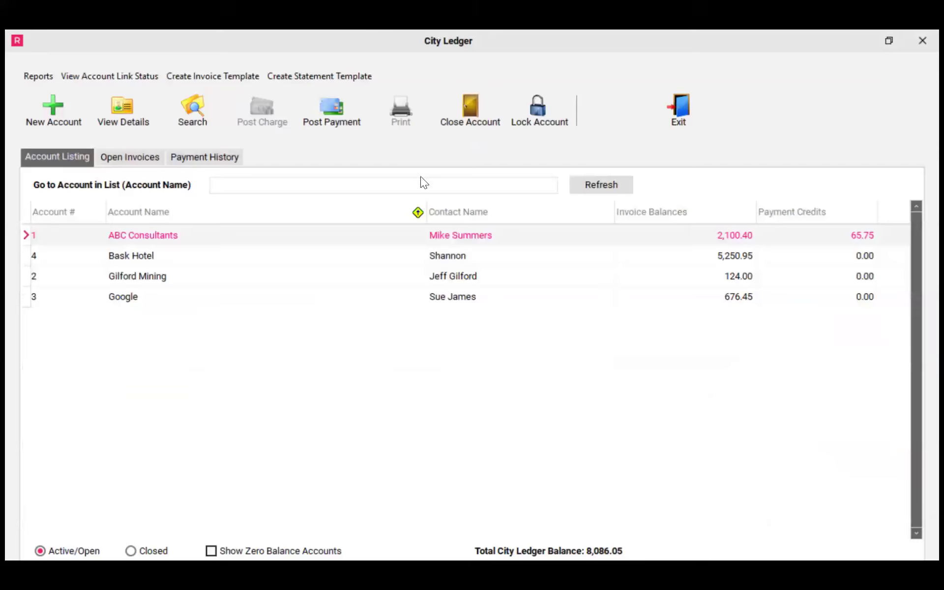
{"action": "double_click", "coordinate": [182, 239]}
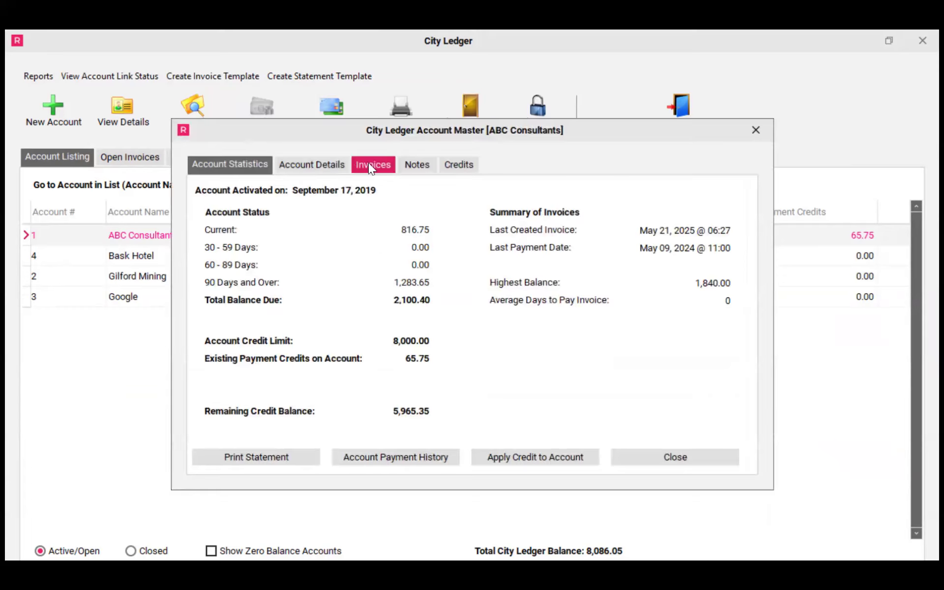
{"action": "left_click", "coordinate": [370, 164]}
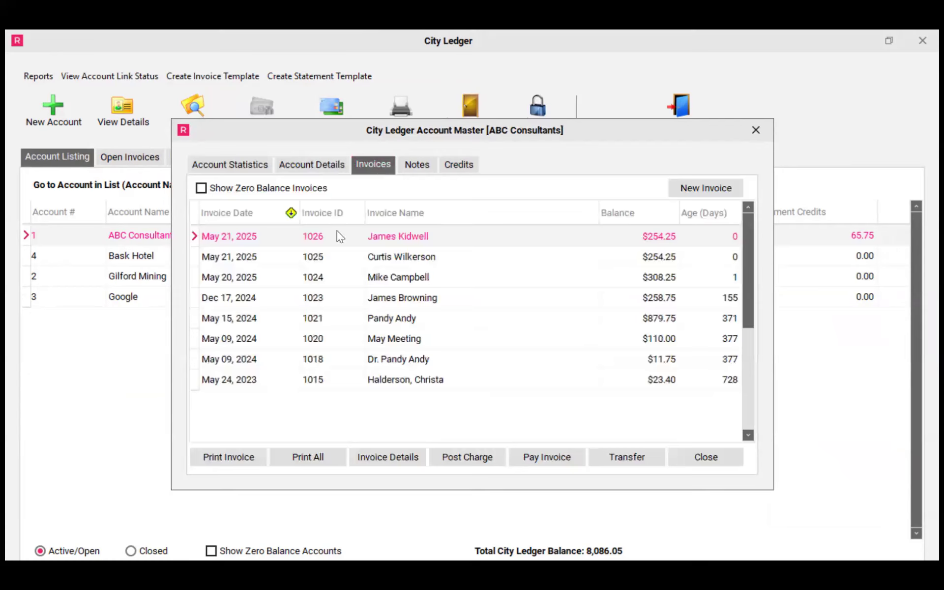